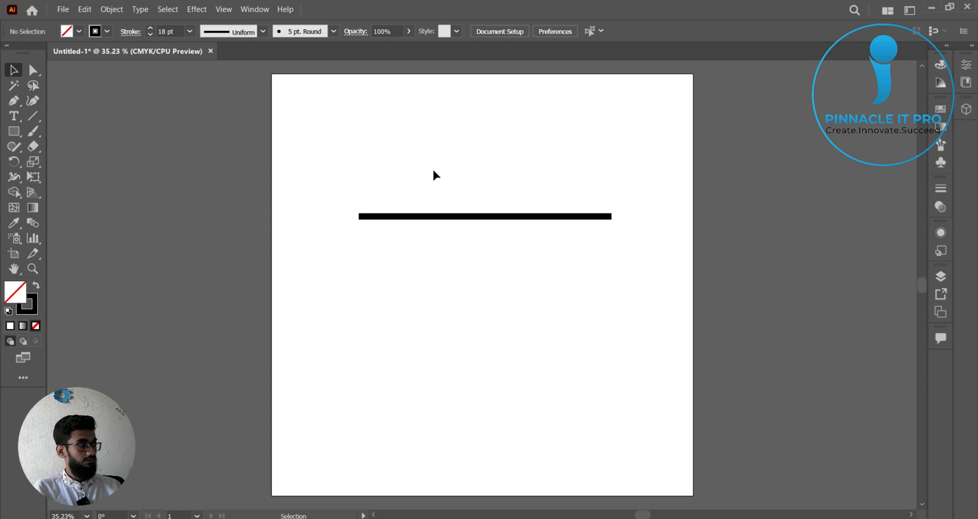
Step: Select the horizontal line, and copy a screenshot region around the Stroke setting marked with a red arrow
{"action": "left_click_drag", "start_coordinate": [433, 171], "coordinate": [561, 492]}
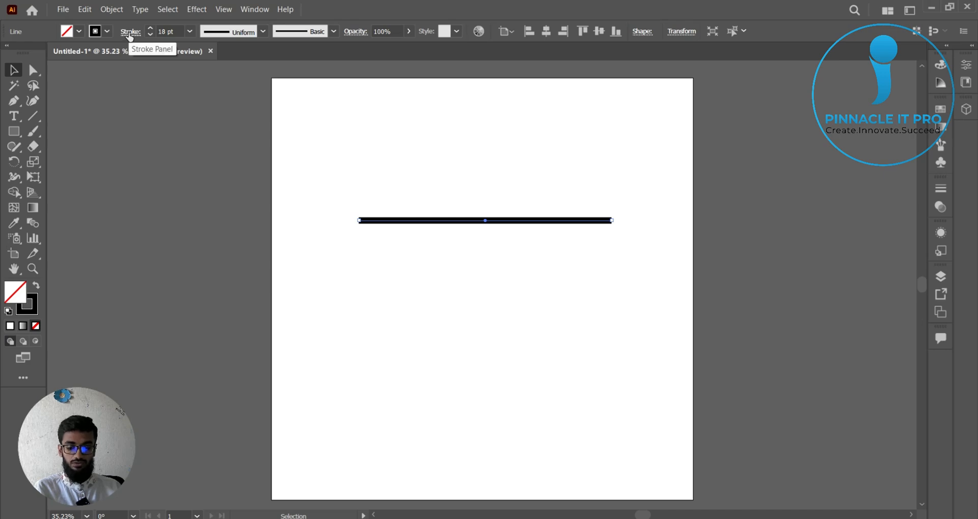
{"action": "key", "text": "Print"}
{"action": "left_click_drag", "start_coordinate": [80, 2], "coordinate": [195, 67]}
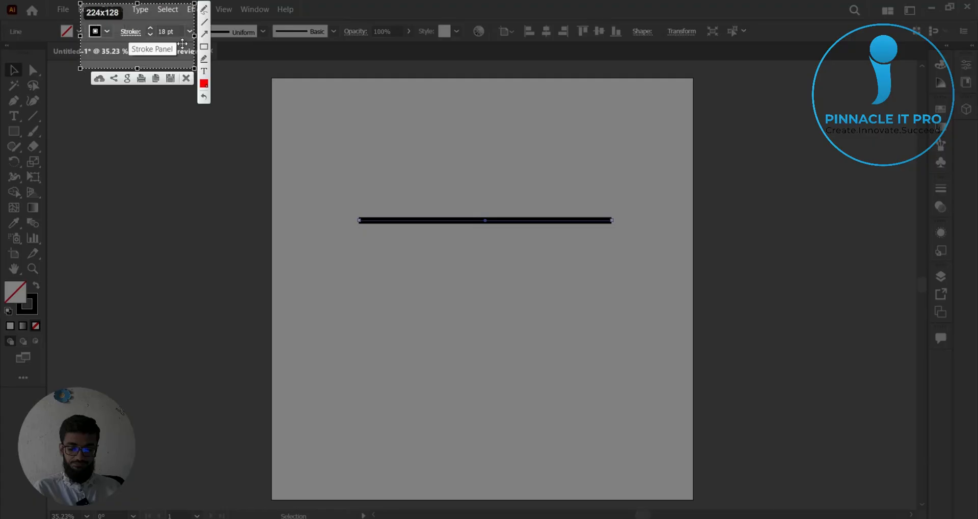
{"action": "left_click", "coordinate": [206, 34]}
{"action": "mouse_move", "coordinate": [216, 348]}
{"action": "left_mouse_down"}
{"action": "mouse_move", "coordinate": [171, 86]}
{"action": "mouse_move", "coordinate": [134, 39]}
{"action": "left_mouse_up"}
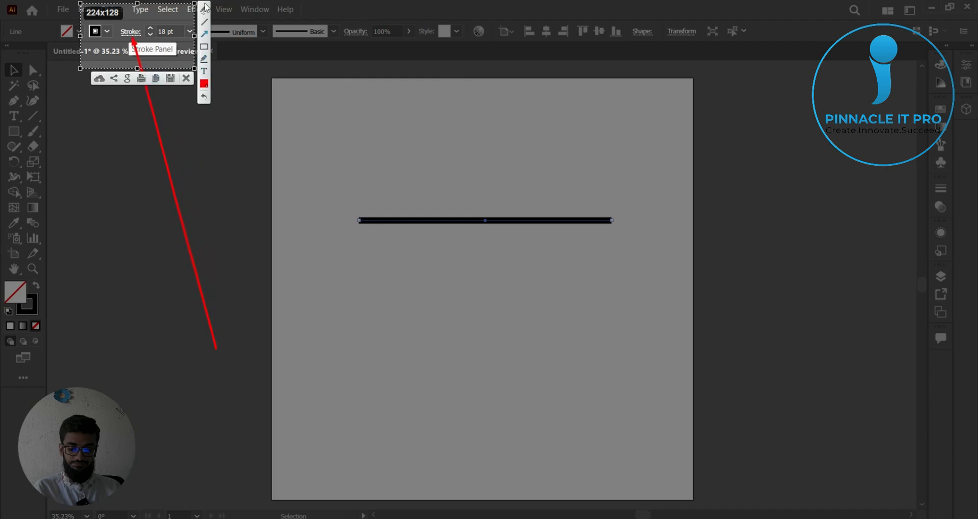
{"action": "key", "text": "ctrl+c"}
Step: Make the selected line's stroke dashed, preserving exact dash and gap lengths
{"action": "left_click", "coordinate": [131, 32]}
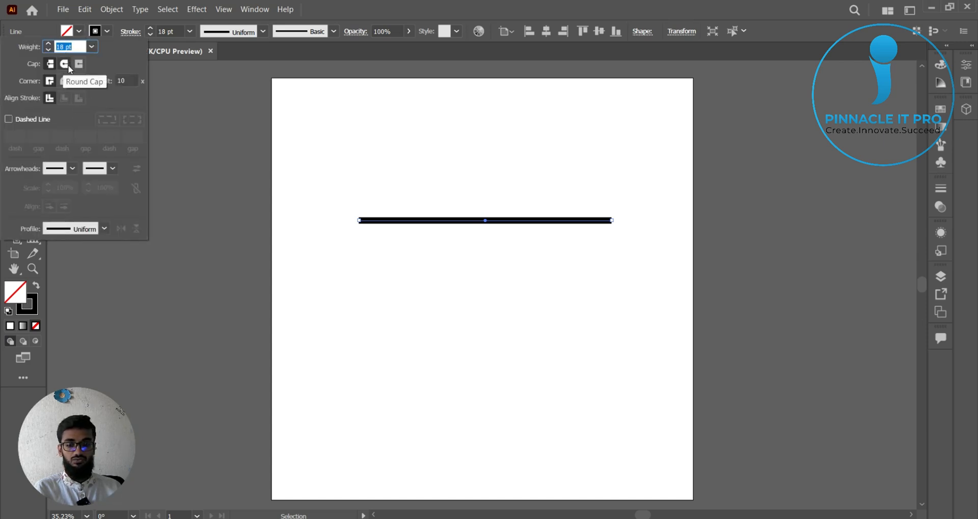
{"action": "left_click", "coordinate": [8, 119]}
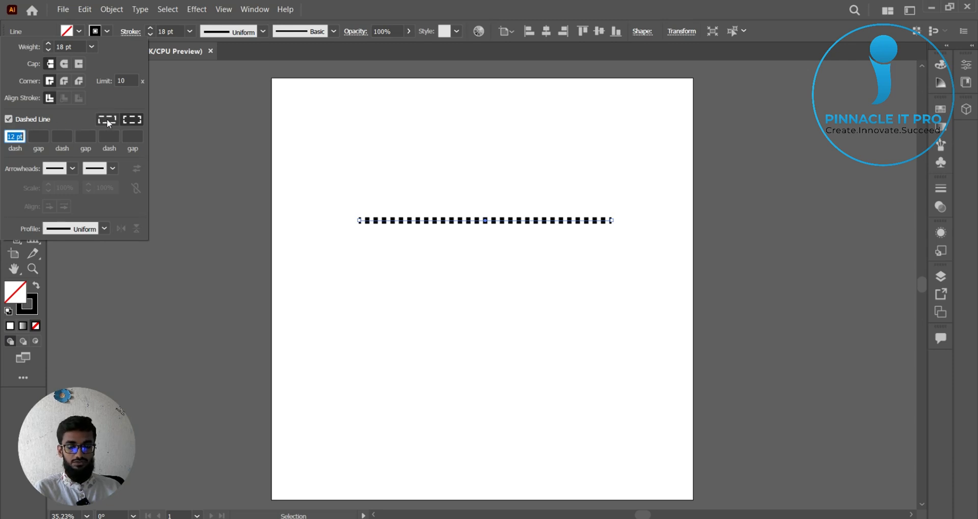
{"action": "left_click", "coordinate": [108, 121]}
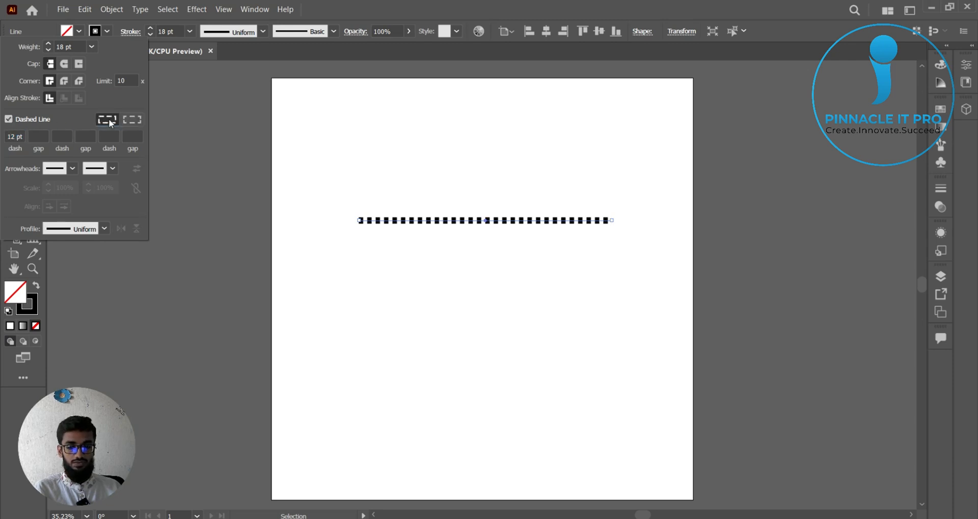
{"action": "left_click", "coordinate": [139, 120]}
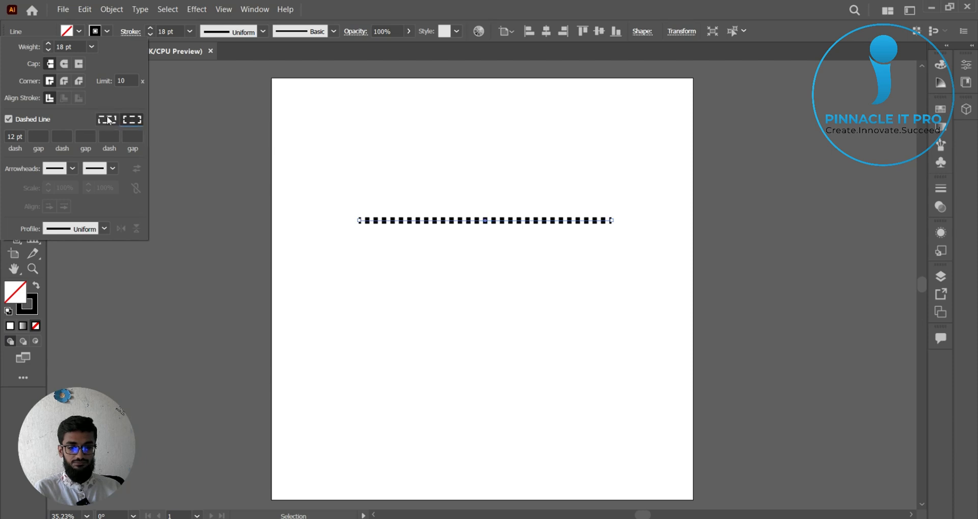
{"action": "left_click", "coordinate": [107, 120]}
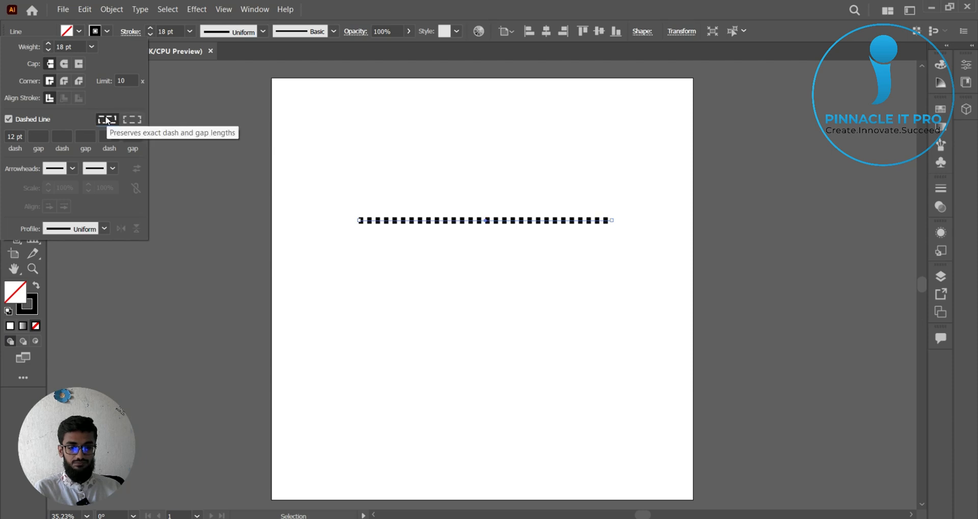
Step: Set the dashed line's first gap to 10 pt and raise it to 36 pt
{"action": "left_click", "coordinate": [43, 136]}
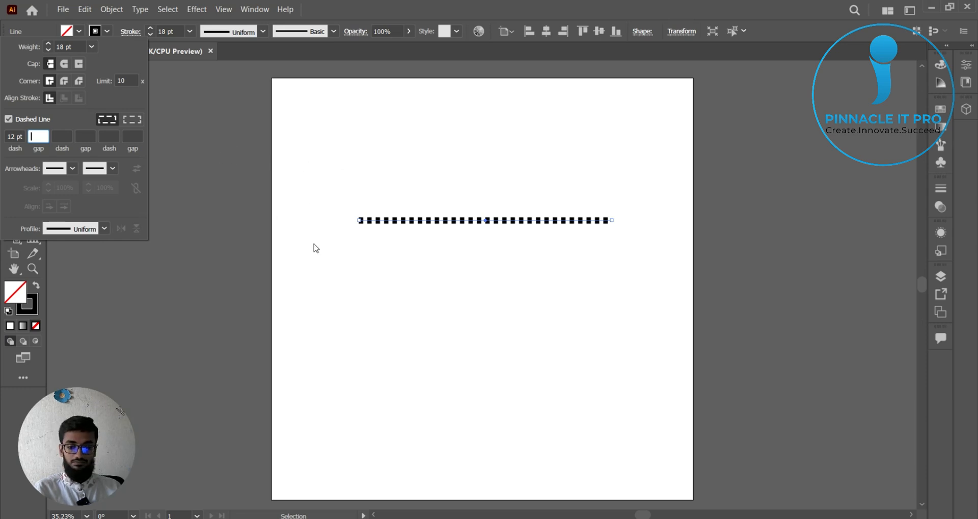
{"action": "type", "text": "10"}
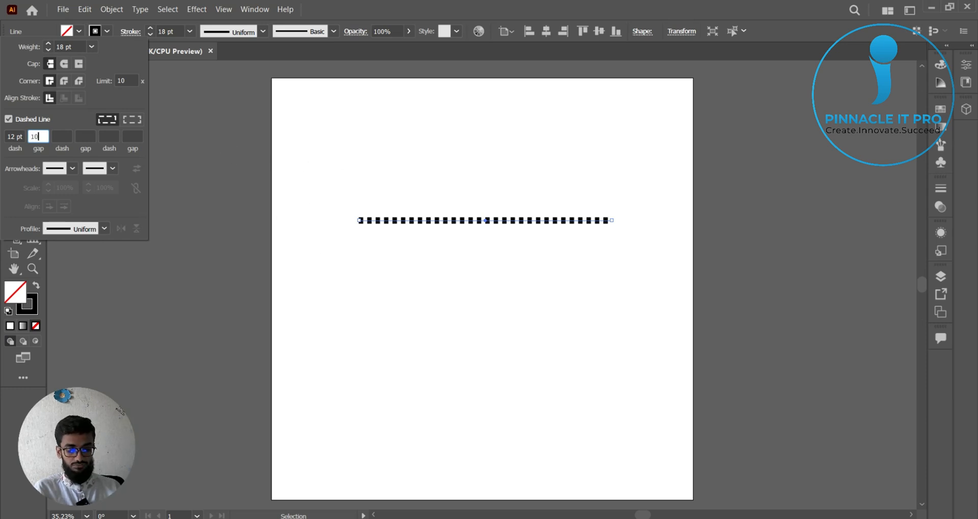
{"action": "key", "text": "Tab"}
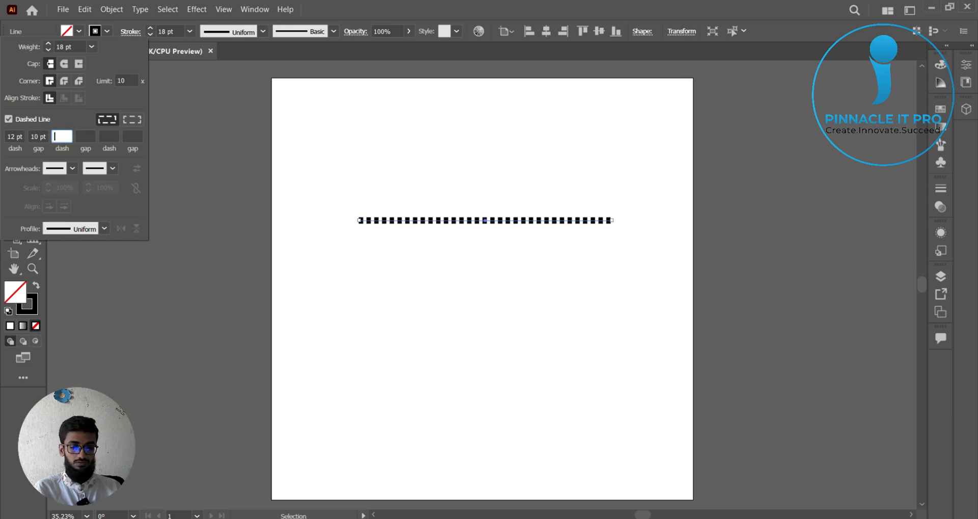
{"action": "left_click", "coordinate": [40, 134]}
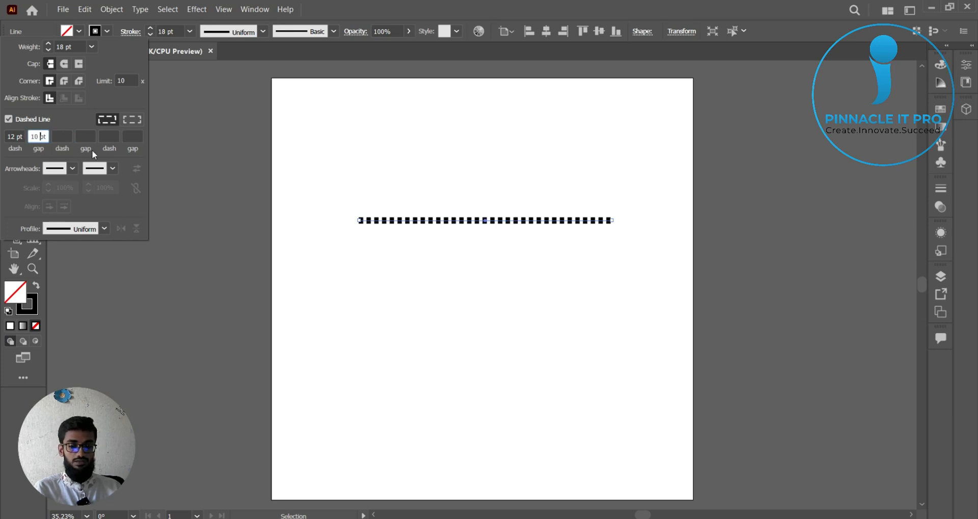
{"action": "key", "text": "Up"}
{"action": "key", "text": "Up"}
{"action": "key", "text": "Up"}
{"action": "key", "text": "Up"}
{"action": "key", "text": "Up"}
{"action": "key", "text": "Up"}
{"action": "key", "text": "Up"}
{"action": "key", "text": "Up"}
{"action": "key", "text": "Up"}
{"action": "key", "text": "Up"}
{"action": "key", "text": "Up"}
{"action": "key", "text": "Up"}
{"action": "key", "text": "Up"}
{"action": "key", "text": "Up"}
{"action": "key", "text": "Up"}
{"action": "key", "text": "Up"}
{"action": "key", "text": "Up"}
{"action": "key", "text": "Up"}
{"action": "key", "text": "Up"}
{"action": "key", "text": "Up"}
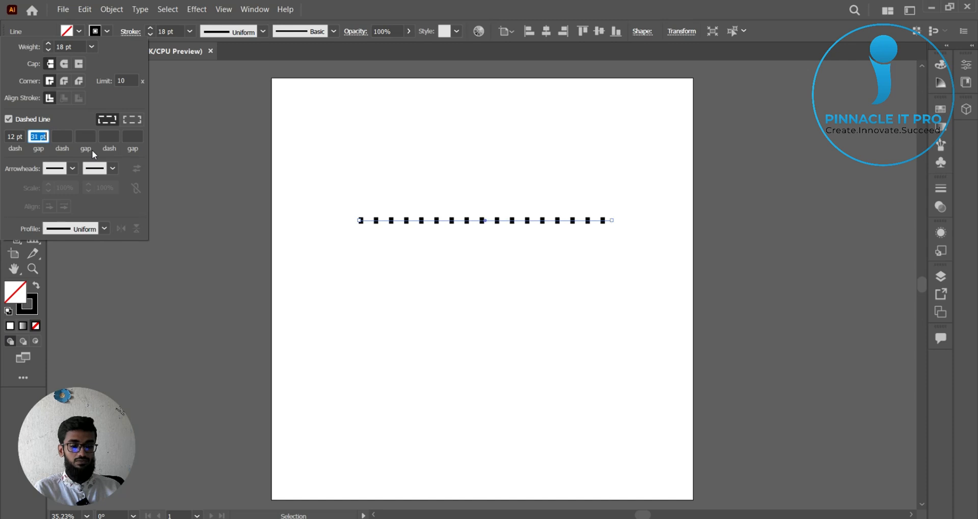
{"action": "key", "text": "Up"}
{"action": "key", "text": "Up"}
{"action": "key", "text": "Up"}
{"action": "key", "text": "Up"}
{"action": "key", "text": "Up"}
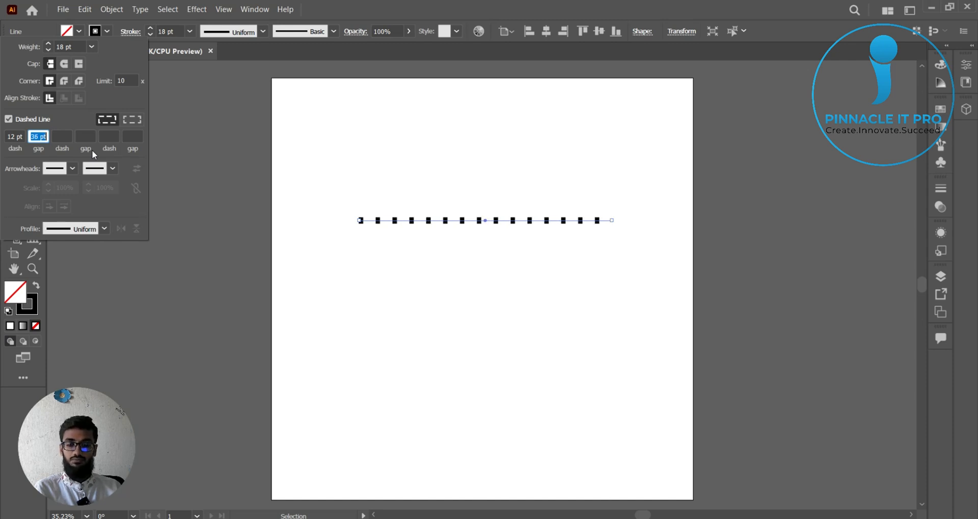
Step: Try a second dash length of 6 pt, raise it to 63 pt, and clear the value
{"action": "key", "text": "Tab"}
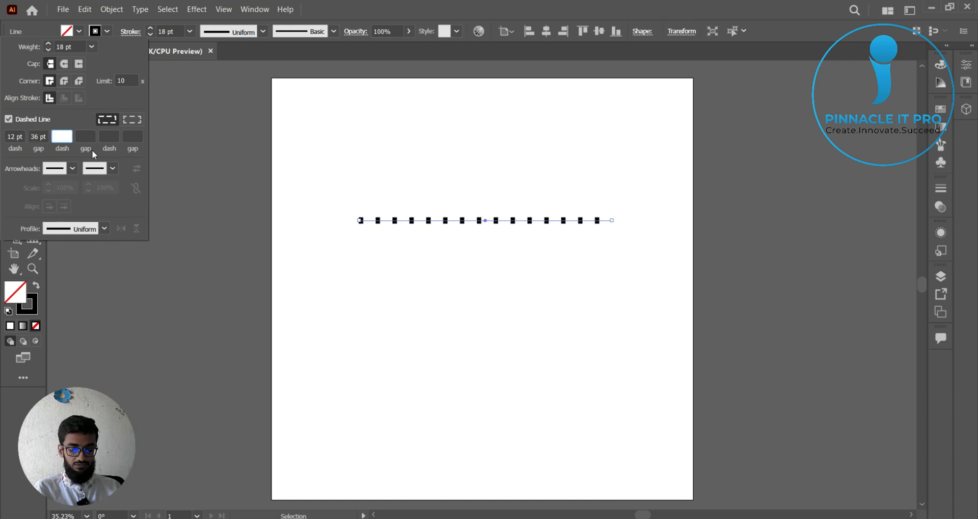
{"action": "type", "text": "6"}
{"action": "key", "text": "Return"}
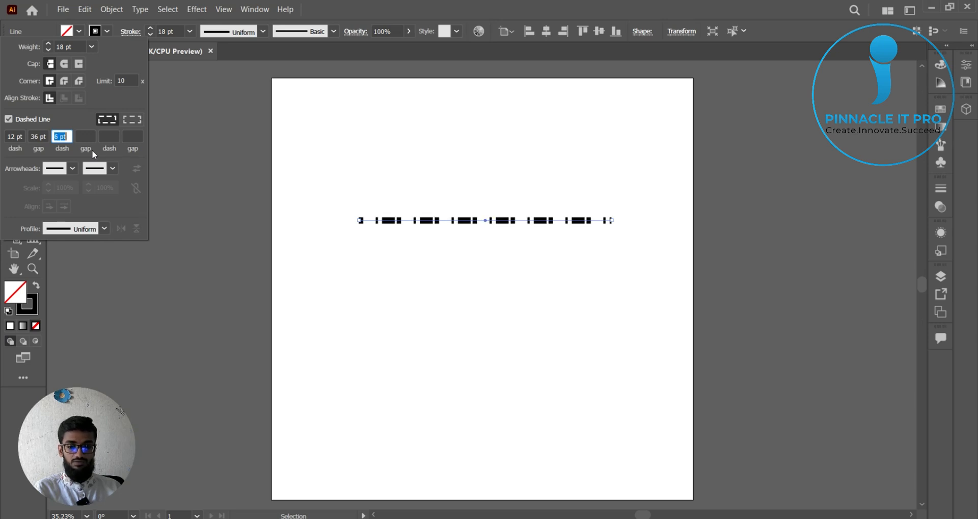
{"action": "key", "text": "Up"}
{"action": "key", "text": "Up"}
{"action": "key", "text": "Up"}
{"action": "key", "text": "Up"}
{"action": "key", "text": "Up"}
{"action": "key", "text": "Up"}
{"action": "key", "text": "Up"}
{"action": "key", "text": "Up"}
{"action": "key", "text": "Up"}
{"action": "key", "text": "Up"}
{"action": "key", "text": "Up"}
{"action": "key", "text": "Up"}
{"action": "key", "text": "Up"}
{"action": "key", "text": "Up"}
{"action": "key", "text": "Up"}
{"action": "key", "text": "Up"}
{"action": "key", "text": "Up"}
{"action": "key", "text": "Up"}
{"action": "key", "text": "Up"}
{"action": "key", "text": "Up"}
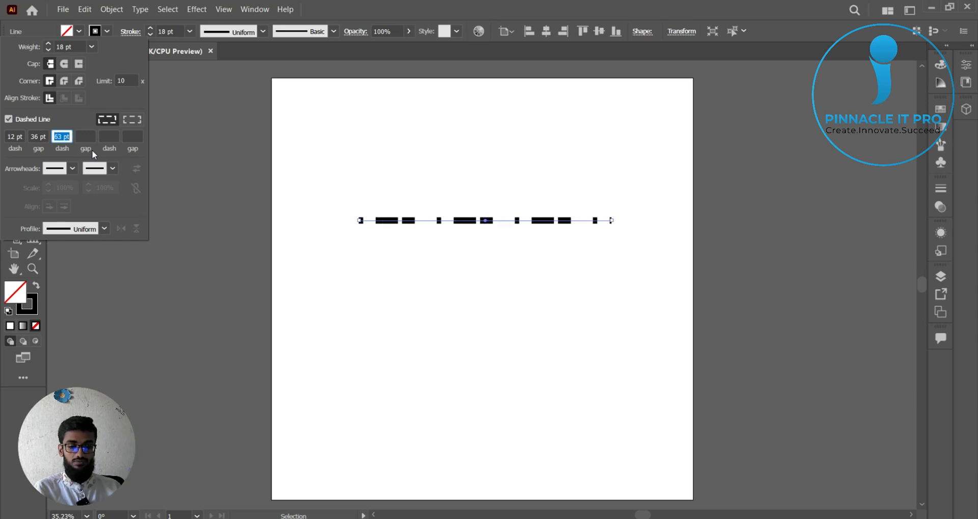
{"action": "key", "text": "BackSpace"}
{"action": "key", "text": "Tab"}
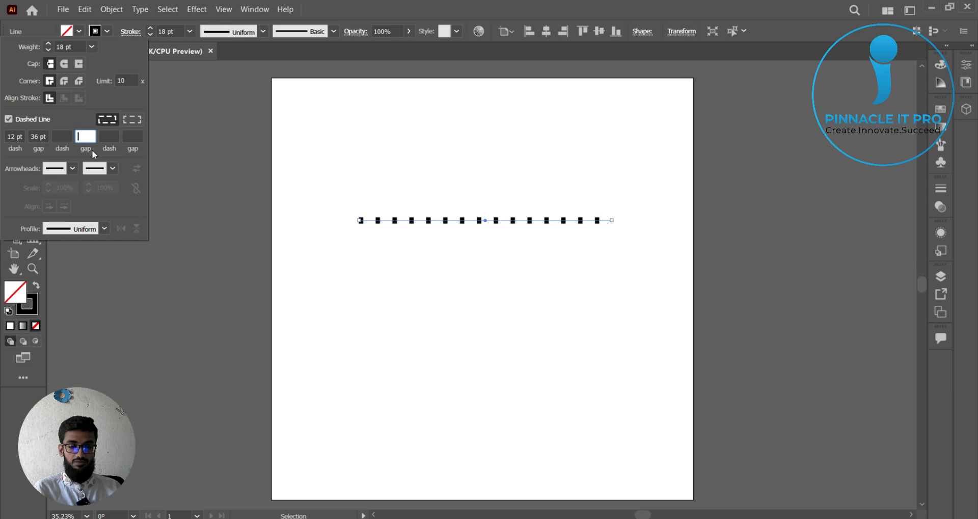
Step: Try raising the dashed line's second gap from 1 pt to 42 pt, and set it to 1 pt
{"action": "type", "text": "1"}
{"action": "key", "text": "Return"}
{"action": "key", "text": "Up"}
{"action": "key", "text": "Up"}
{"action": "key", "text": "Up"}
{"action": "key", "text": "Up"}
{"action": "key", "text": "Up"}
{"action": "key", "text": "Up"}
{"action": "key", "text": "Up"}
{"action": "key", "text": "Up"}
{"action": "key", "text": "Up"}
{"action": "key", "text": "Up"}
{"action": "key", "text": "Up"}
{"action": "key", "text": "Up"}
{"action": "key", "text": "Up"}
{"action": "key", "text": "Up"}
{"action": "key", "text": "Up"}
{"action": "key", "text": "Up"}
{"action": "key", "text": "Up"}
{"action": "key", "text": "Up"}
{"action": "key", "text": "Up"}
{"action": "key", "text": "Up"}
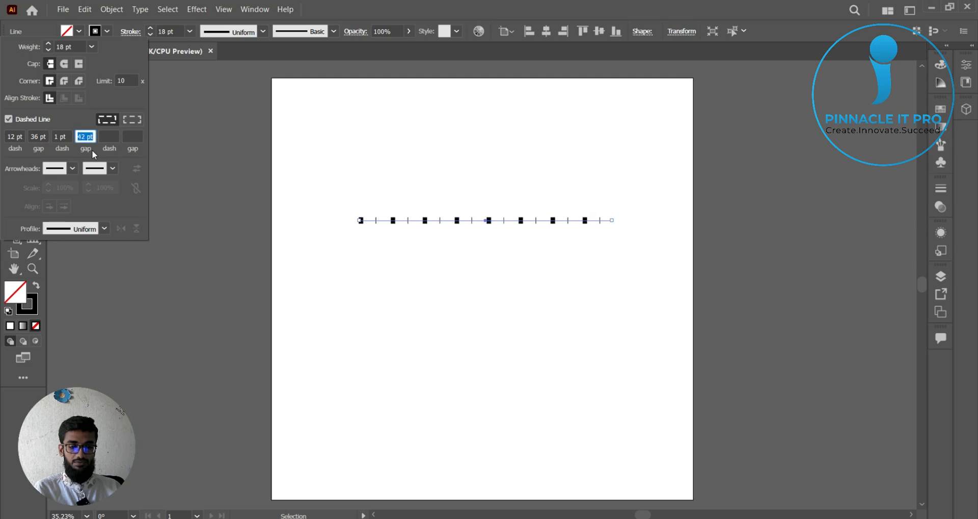
{"action": "type", "text": "1"}
{"action": "key", "text": "Tab"}
Step: Raise the dashed line's third dash length to 49 pt
{"action": "key", "text": "Up"}
{"action": "key", "text": "Up"}
{"action": "key", "text": "Up"}
{"action": "key", "text": "Up"}
{"action": "key", "text": "Up"}
{"action": "key", "text": "Up"}
{"action": "key", "text": "Up"}
{"action": "key", "text": "Up"}
{"action": "key", "text": "Up"}
{"action": "key", "text": "Up"}
{"action": "key", "text": "Up"}
{"action": "key", "text": "Up"}
{"action": "key", "text": "Up"}
{"action": "key", "text": "Up"}
{"action": "key", "text": "Up"}
{"action": "key", "text": "Up"}
{"action": "key", "text": "Up"}
{"action": "key", "text": "Up"}
{"action": "key", "text": "Up"}
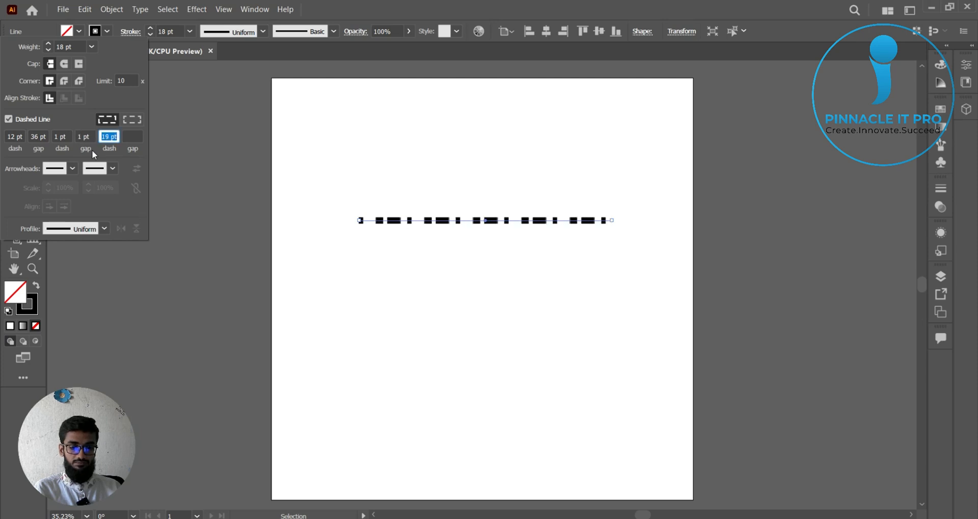
{"action": "key", "text": "Up"}
{"action": "key", "text": "Up"}
{"action": "key", "text": "Up"}
{"action": "key", "text": "Up"}
{"action": "key", "text": "Up"}
{"action": "key", "text": "Up"}
{"action": "key", "text": "Up"}
{"action": "key", "text": "Up"}
{"action": "key", "text": "Up"}
{"action": "key", "text": "Up"}
{"action": "key", "text": "Up"}
{"action": "key", "text": "Up"}
{"action": "key", "text": "Up"}
{"action": "key", "text": "Up"}
{"action": "key", "text": "Up"}
{"action": "key", "text": "Up"}
{"action": "key", "text": "Up"}
{"action": "key", "text": "Up"}
{"action": "key", "text": "Up"}
{"action": "key", "text": "Up"}
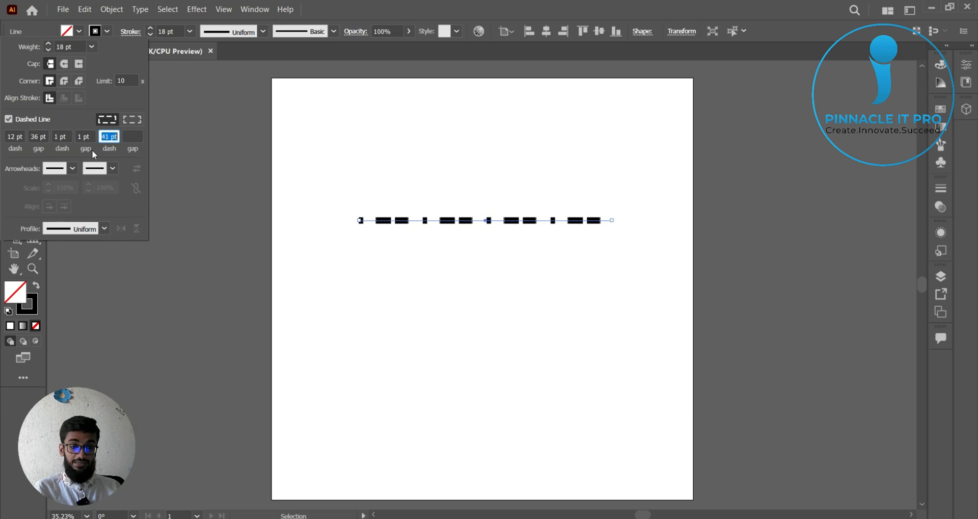
{"action": "key", "text": "Up"}
{"action": "key", "text": "Up"}
{"action": "key", "text": "Up"}
{"action": "key", "text": "Up"}
{"action": "key", "text": "Up"}
{"action": "key", "text": "Up"}
{"action": "key", "text": "Up"}
{"action": "key", "text": "Up"}
{"action": "key", "text": "Up"}
{"action": "key", "text": "Up"}
{"action": "key", "text": "Up"}
{"action": "key", "text": "Up"}
{"action": "key", "text": "Up"}
{"action": "key", "text": "Up"}
{"action": "key", "text": "Up"}
{"action": "key", "text": "Up"}
{"action": "key", "text": "Up"}
{"action": "key", "text": "Up"}
{"action": "key", "text": "Up"}
{"action": "key", "text": "Up"}
{"action": "key", "text": "Up"}
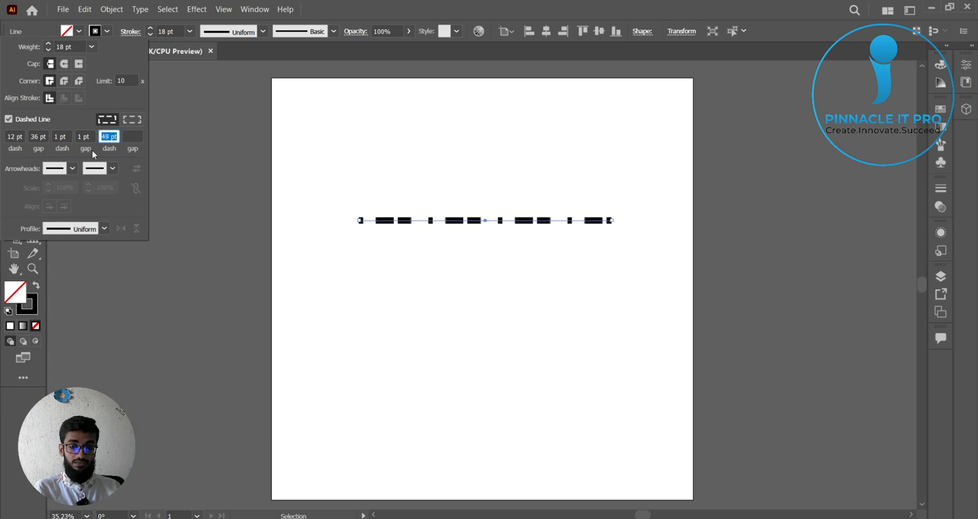
Step: Try raising the dashed line's third dash length to 106 pt, and set it to 1 pt
{"action": "key", "text": "Up"}
{"action": "key", "text": "Up"}
{"action": "key", "text": "Up"}
{"action": "key", "text": "Up"}
{"action": "key", "text": "Up"}
{"action": "key", "text": "Up"}
{"action": "key", "text": "Up"}
{"action": "key", "text": "Up"}
{"action": "key", "text": "Up"}
{"action": "key", "text": "Up"}
{"action": "key", "text": "Up"}
{"action": "key", "text": "Up"}
{"action": "key", "text": "Up"}
{"action": "key", "text": "Up"}
{"action": "key", "text": "Up"}
{"action": "key", "text": "Up"}
{"action": "key", "text": "Up"}
{"action": "key", "text": "Up"}
{"action": "key", "text": "Up"}
{"action": "key", "text": "Up"}
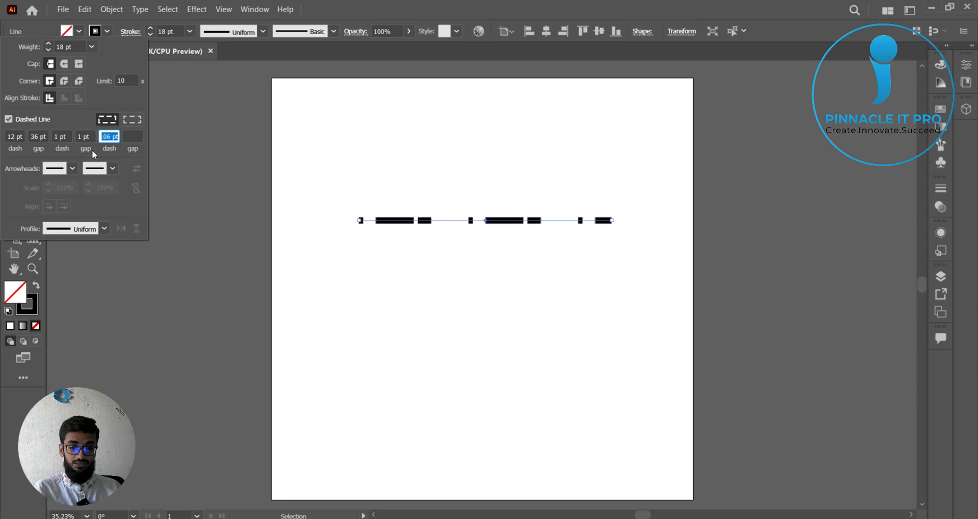
{"action": "type", "text": "1"}
Step: Try raising the dashed line's third gap to 23 pt, and clear the value
{"action": "key", "text": "Tab"}
{"action": "key", "text": "Up"}
{"action": "key", "text": "Up"}
{"action": "key", "text": "Up"}
{"action": "key", "text": "Up"}
{"action": "key", "text": "Up"}
{"action": "key", "text": "Up"}
{"action": "key", "text": "Up"}
{"action": "key", "text": "Up"}
{"action": "key", "text": "Up"}
{"action": "key", "text": "Up"}
{"action": "key", "text": "Up"}
{"action": "key", "text": "Up"}
{"action": "key", "text": "Up"}
{"action": "key", "text": "Up"}
{"action": "key", "text": "Up"}
{"action": "key", "text": "Up"}
{"action": "key", "text": "Up"}
{"action": "key", "text": "Up"}
{"action": "key", "text": "Up"}
{"action": "key", "text": "Up"}
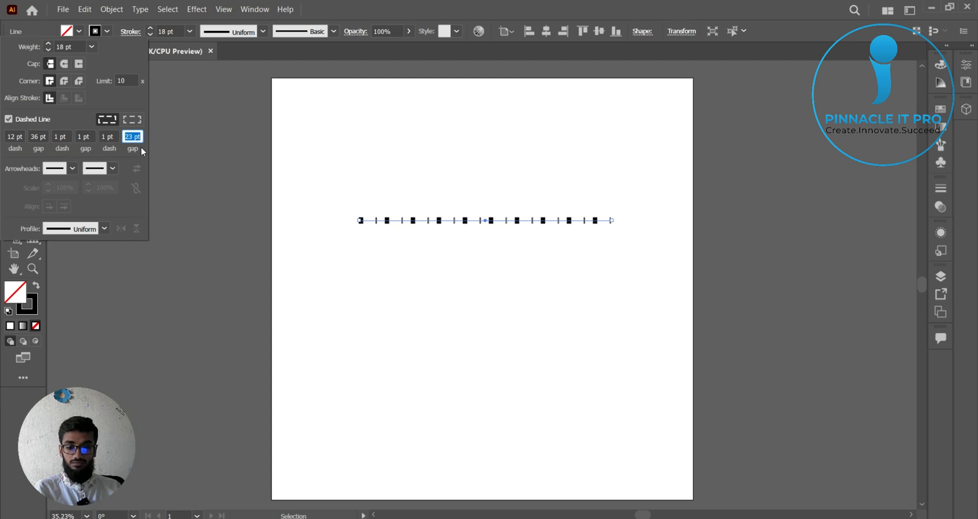
{"action": "left_click", "coordinate": [339, 206]}
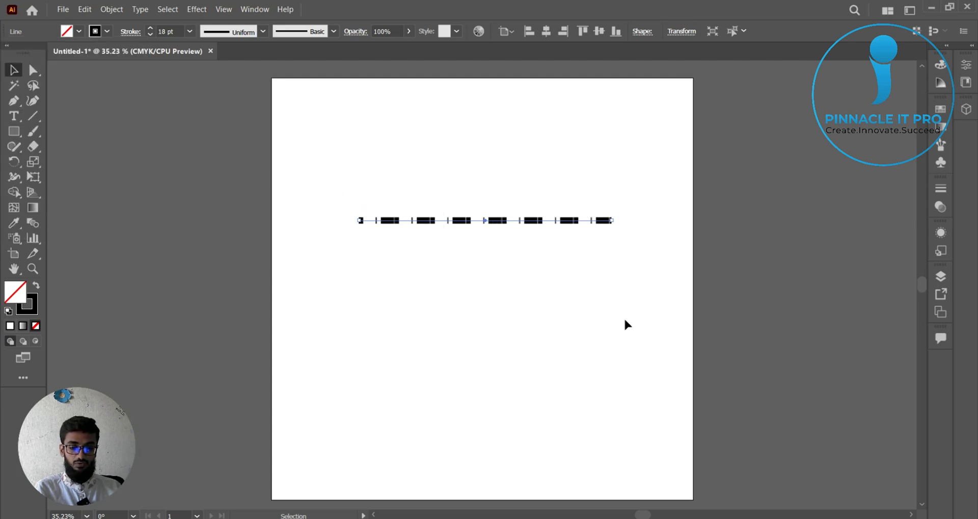
Step: Delete the dashed line from the artboard
{"action": "left_click", "coordinate": [469, 149]}
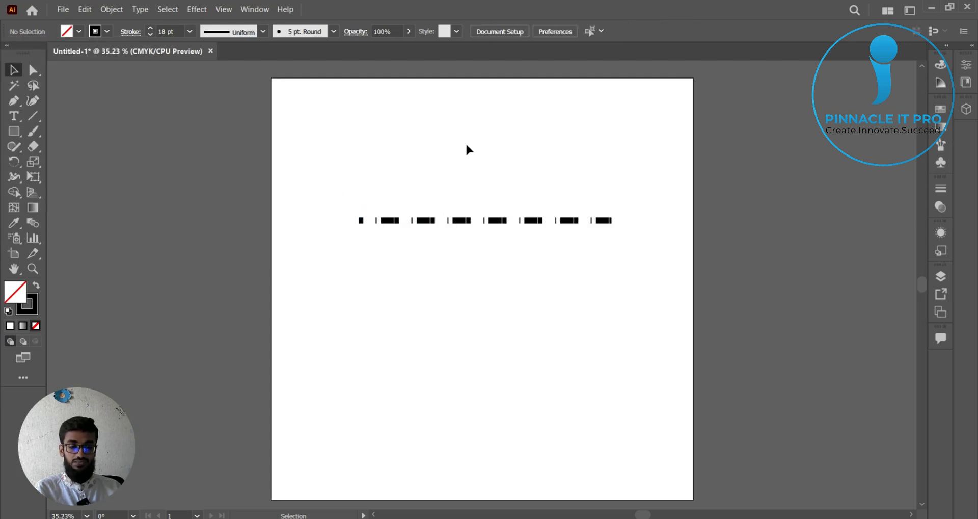
{"action": "left_click", "coordinate": [507, 223]}
{"action": "key", "text": "Delete"}
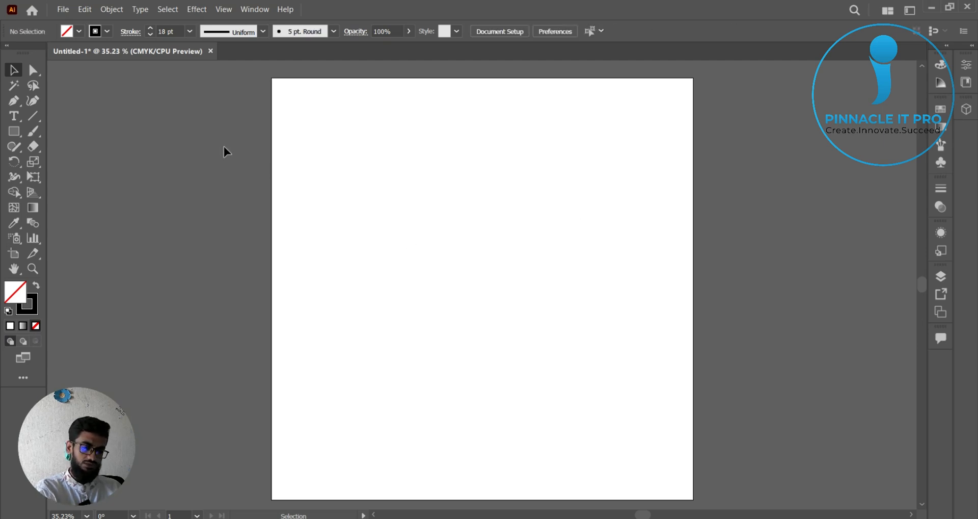
Step: Draw a dashed circle about 577 px in diameter in the upper middle of the artboard with the Ellipse tool
{"action": "left_click", "coordinate": [14, 132]}
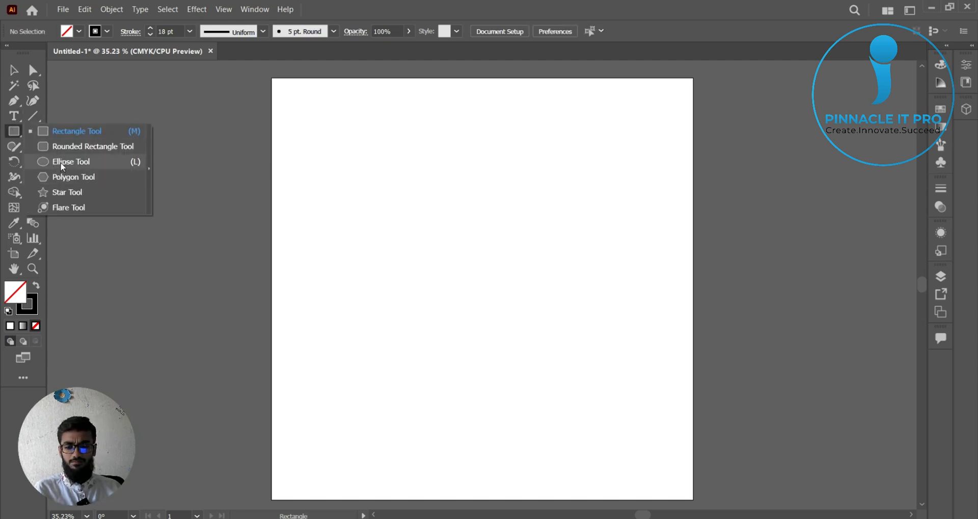
{"action": "left_click", "coordinate": [61, 162]}
{"action": "left_click_drag", "start_coordinate": [469, 246], "coordinate": [547, 350]}
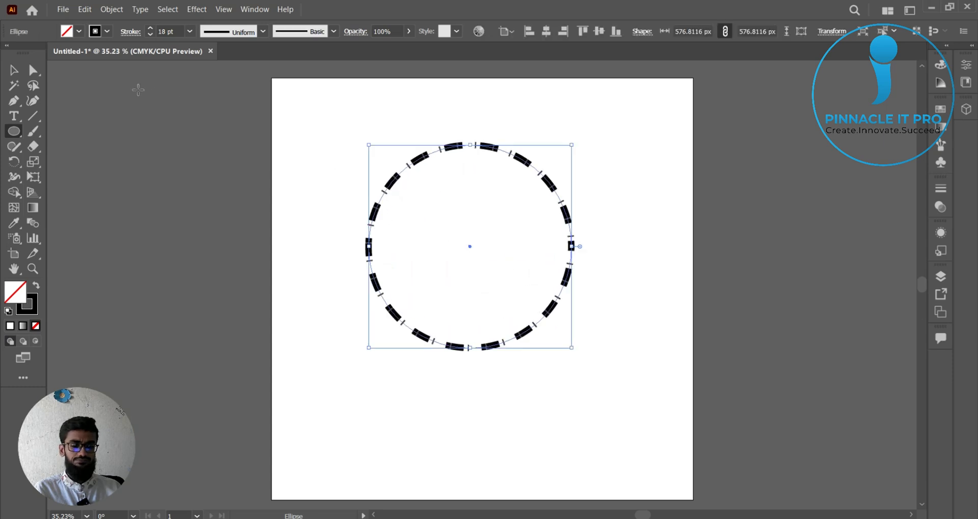
{"action": "left_click", "coordinate": [13, 69]}
{"action": "left_click", "coordinate": [677, 356]}
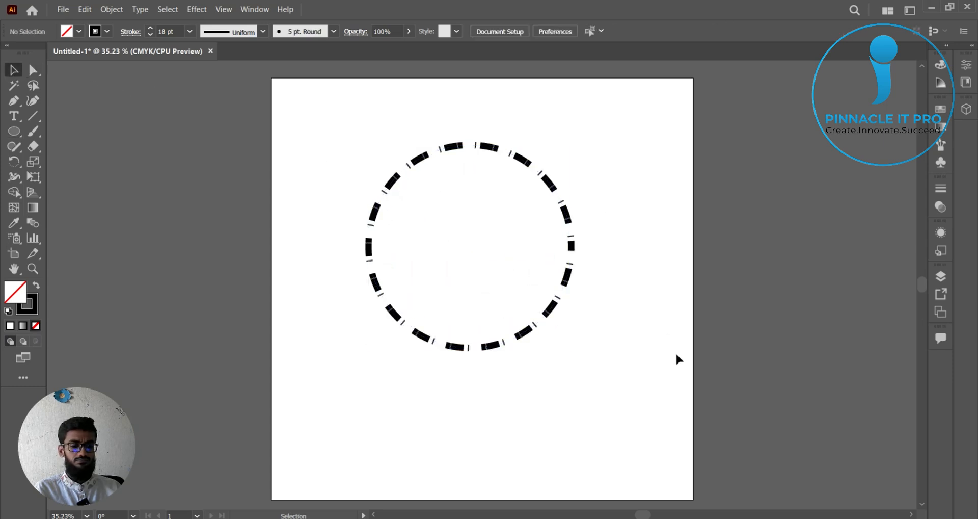
Step: Make a slightly smaller concentric copy of the dashed circle, and swap the copy's fill and stroke
{"action": "left_click", "coordinate": [568, 275]}
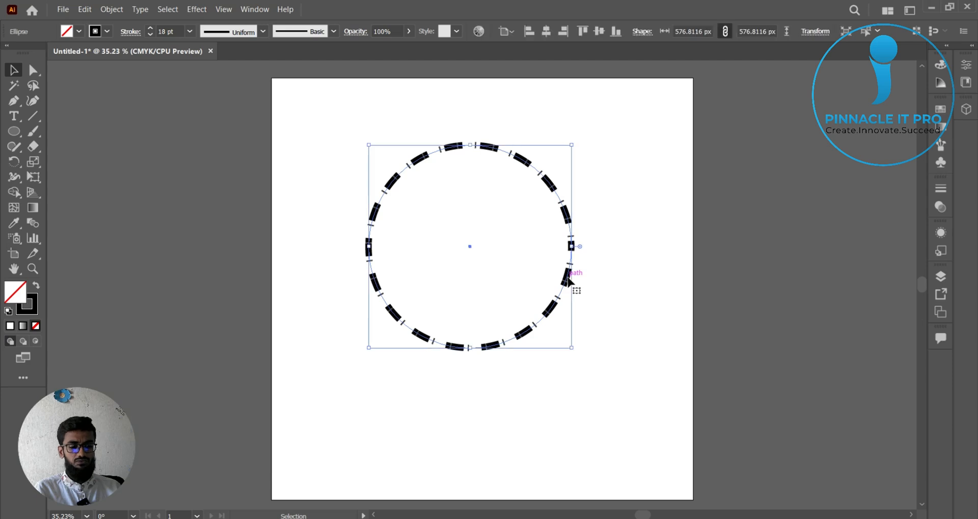
{"action": "key", "text": "a"}
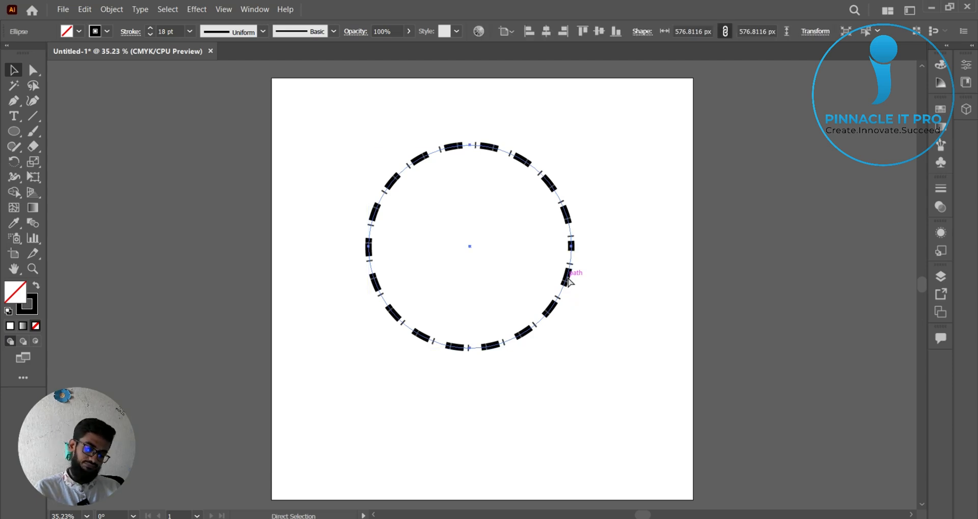
{"action": "key", "text": "v"}
{"action": "left_click_drag", "start_coordinate": [572, 348], "coordinate": [559, 335]}
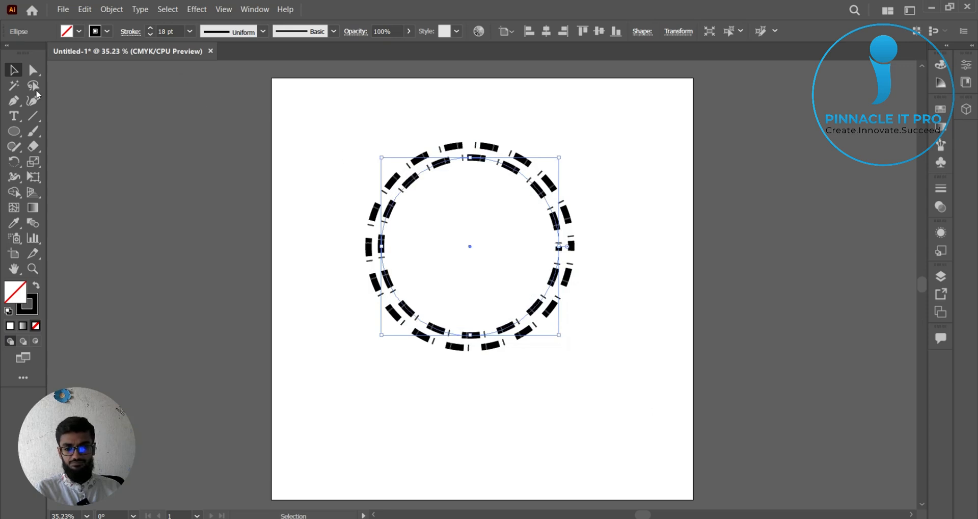
{"action": "left_click", "coordinate": [36, 286]}
{"action": "left_click", "coordinate": [385, 433]}
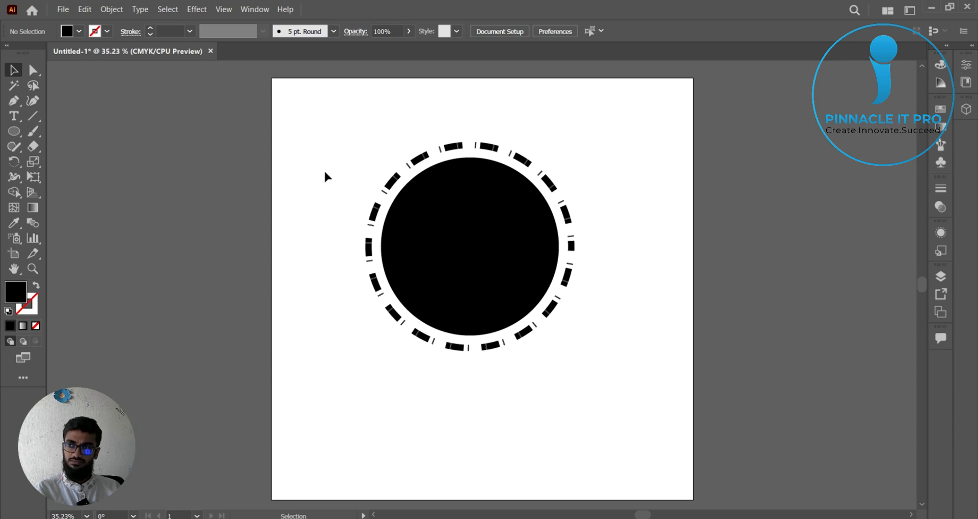
Step: Try the flat width profile with pointed ends on the outer dashed circle's stroke
{"action": "left_click", "coordinate": [397, 183]}
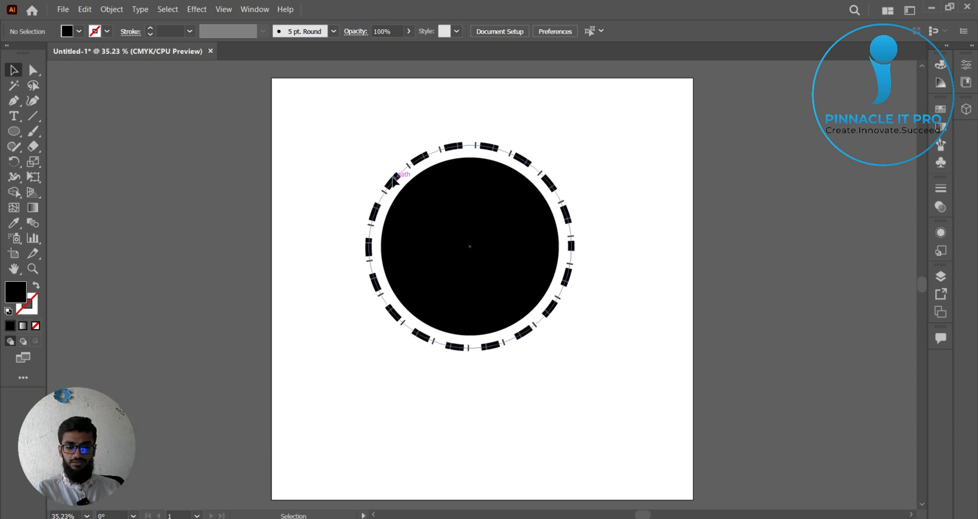
{"action": "left_click", "coordinate": [130, 31]}
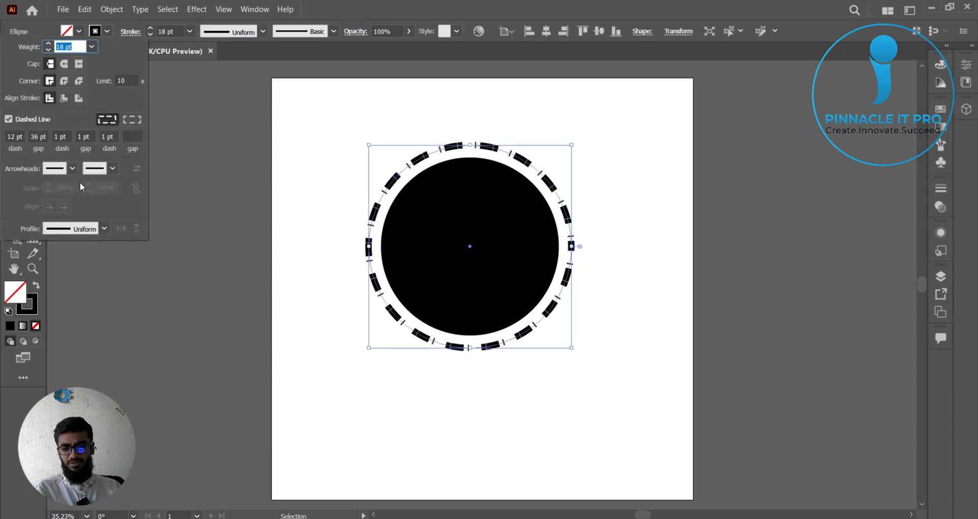
{"action": "left_click", "coordinate": [104, 228]}
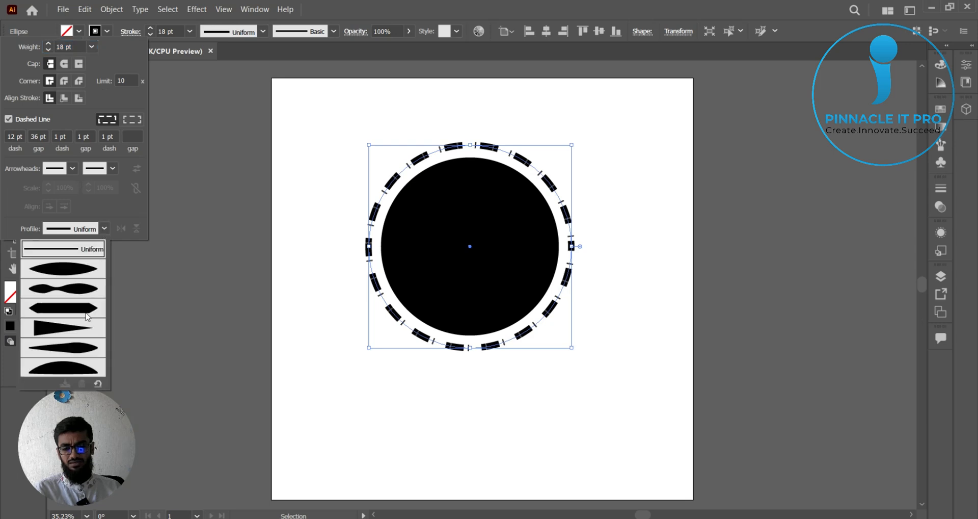
{"action": "left_click", "coordinate": [88, 286]}
{"action": "left_click", "coordinate": [87, 271]}
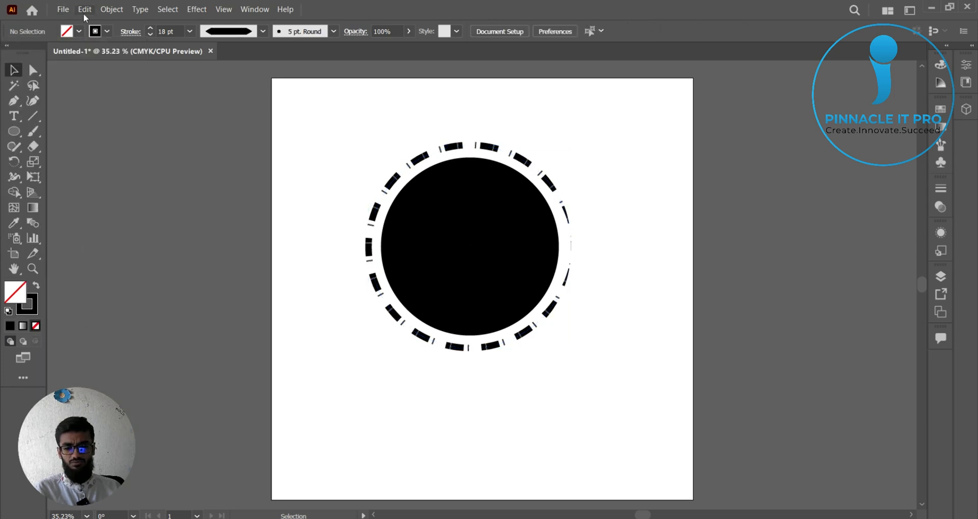
Step: Set the stroke's width profile to Uniform with no object selected
{"action": "left_click", "coordinate": [79, 32]}
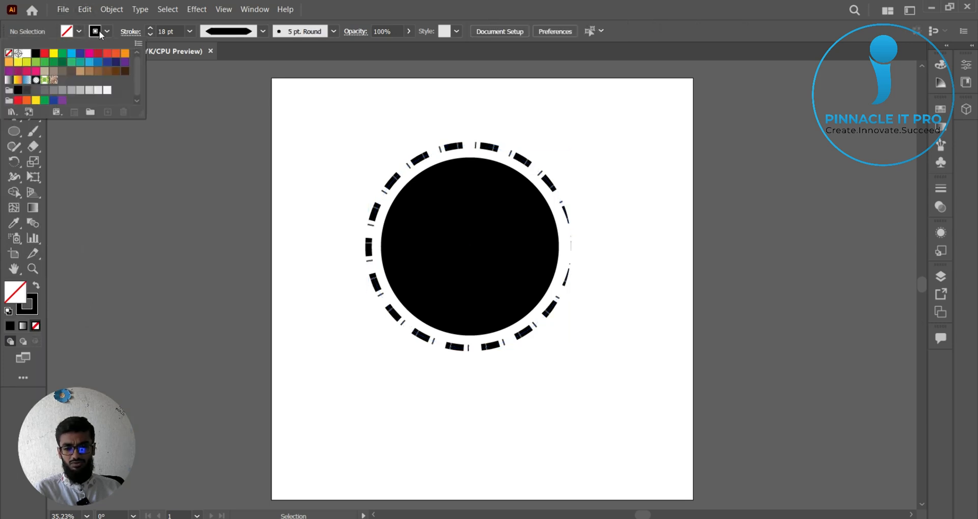
{"action": "left_click", "coordinate": [130, 32]}
{"action": "left_click", "coordinate": [104, 229]}
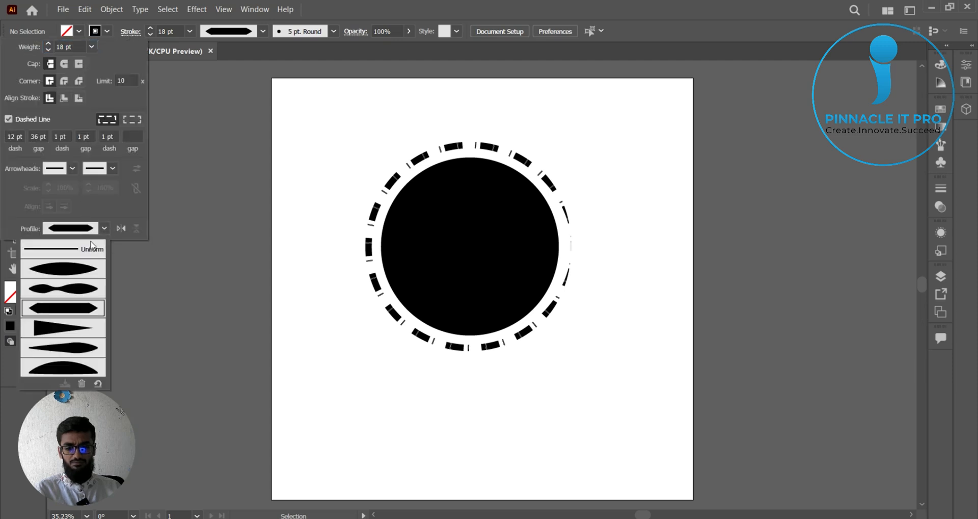
{"action": "left_click", "coordinate": [76, 253]}
{"action": "left_click", "coordinate": [104, 229]}
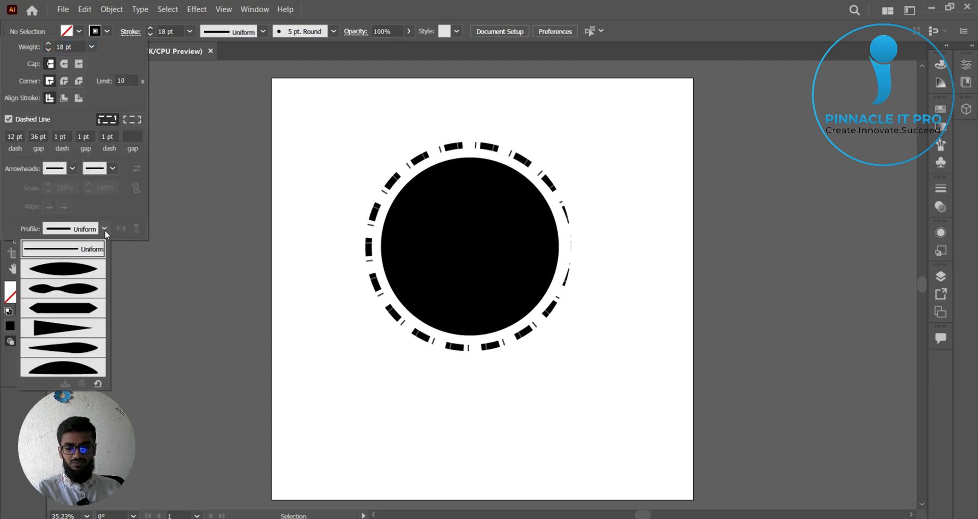
{"action": "left_click", "coordinate": [216, 221]}
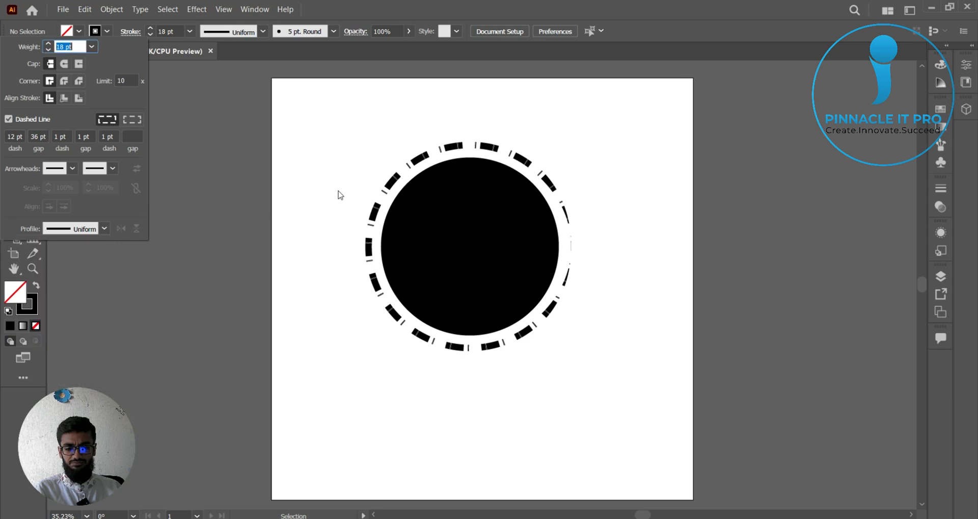
{"action": "left_click", "coordinate": [388, 183]}
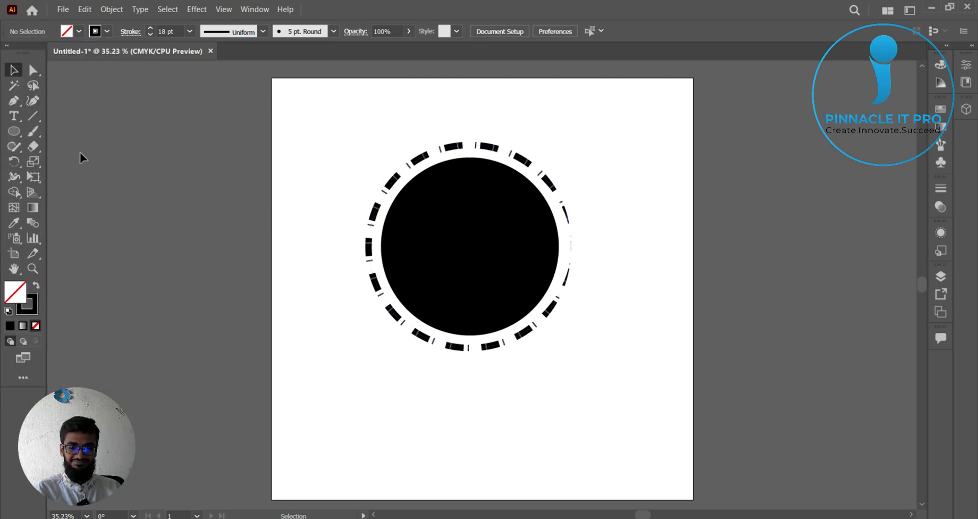
Step: Try the elliptical width profile with no object selected, and return the profile to Uniform
{"action": "left_click", "coordinate": [130, 31]}
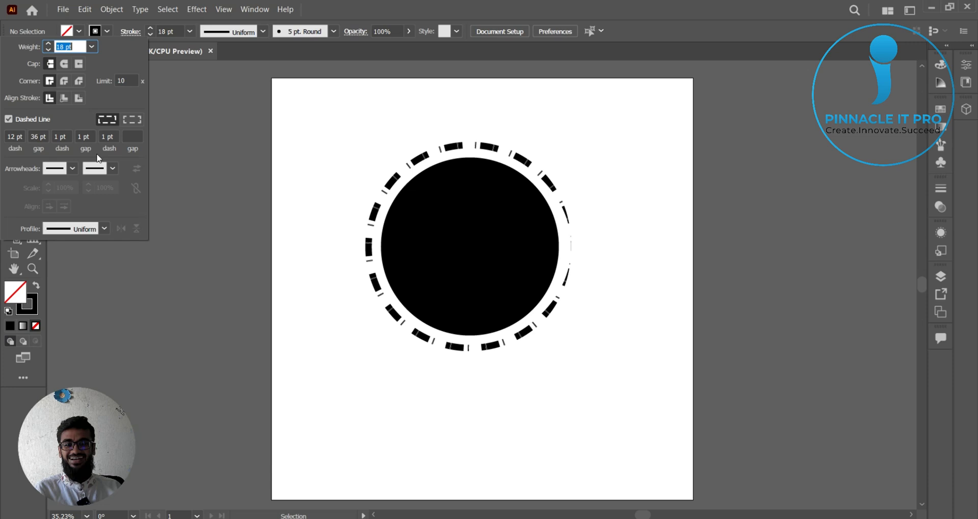
{"action": "left_click", "coordinate": [102, 230]}
{"action": "left_click", "coordinate": [104, 228]}
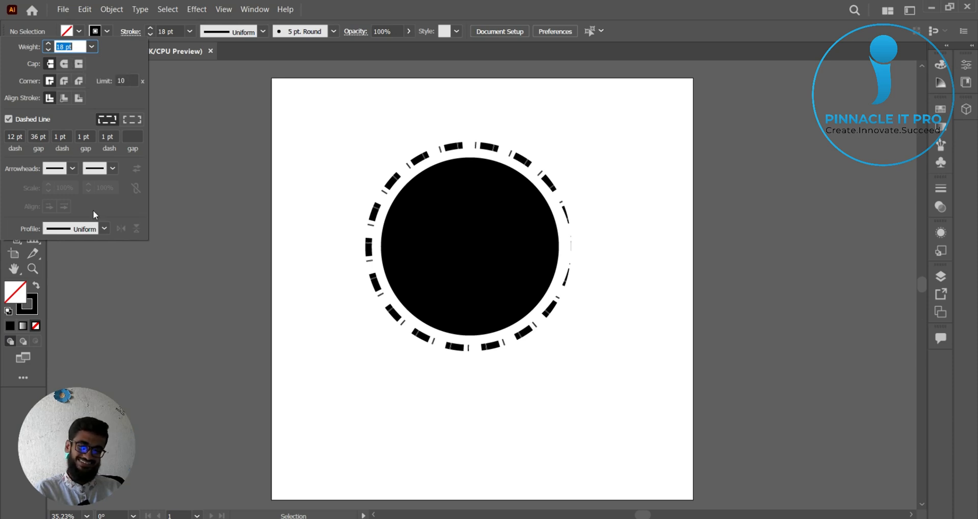
{"action": "left_click", "coordinate": [104, 228]}
{"action": "left_click", "coordinate": [60, 267]}
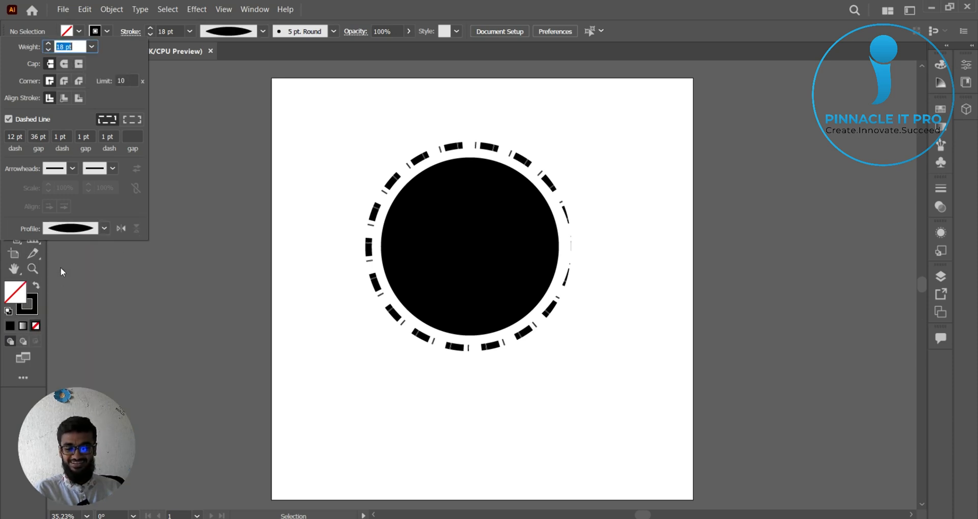
{"action": "left_click", "coordinate": [104, 228]}
{"action": "left_click", "coordinate": [47, 239]}
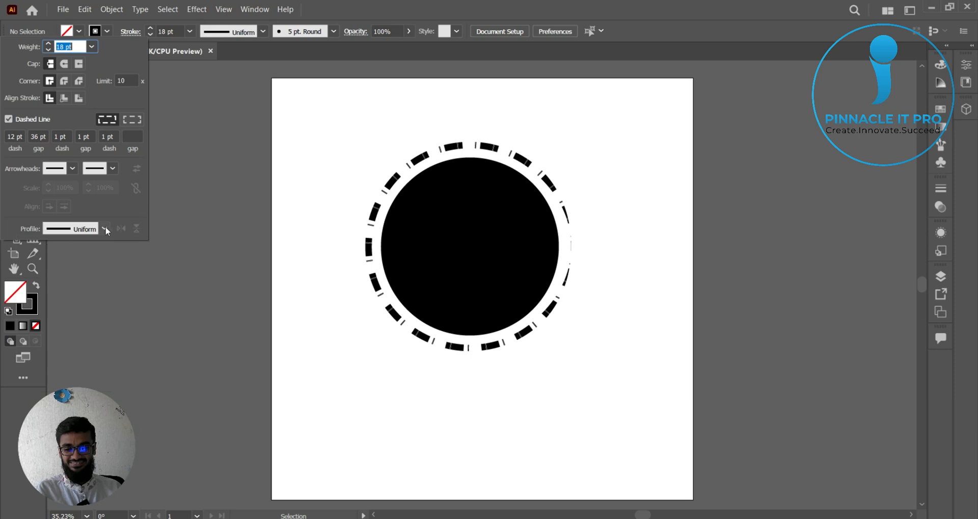
{"action": "left_click", "coordinate": [104, 228]}
{"action": "left_click", "coordinate": [60, 248]}
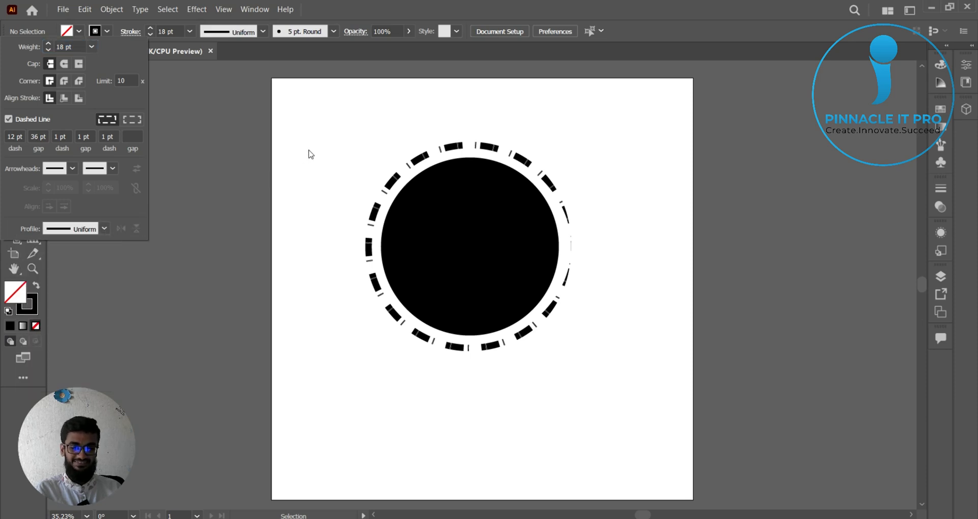
Step: Select the outer dashed circle and restore its stroke to the Uniform width profile
{"action": "left_click", "coordinate": [389, 186]}
{"action": "left_click", "coordinate": [390, 190]}
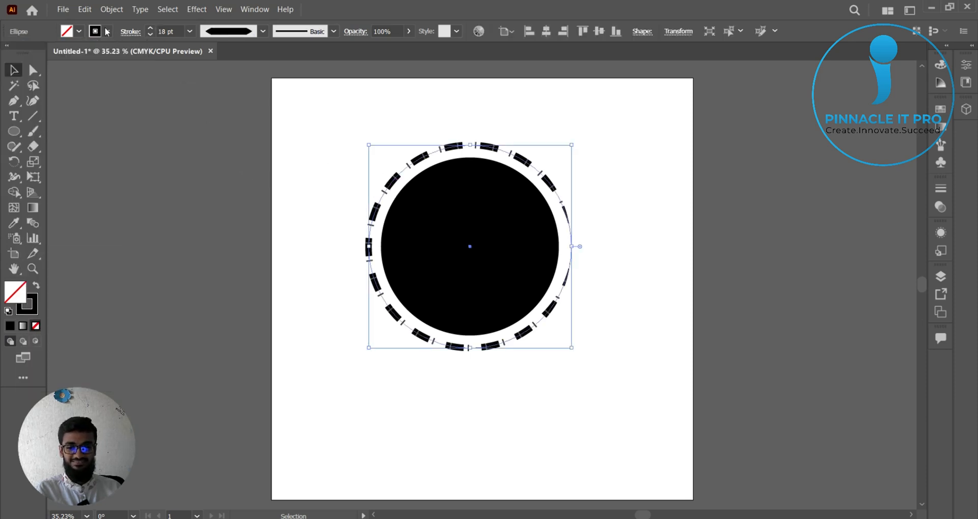
{"action": "left_click", "coordinate": [131, 32]}
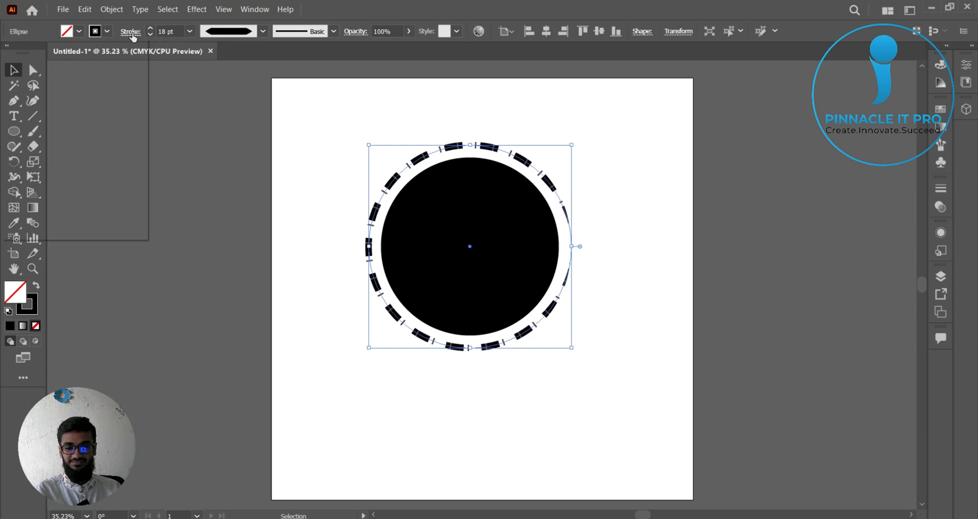
{"action": "left_click", "coordinate": [130, 33]}
{"action": "left_click", "coordinate": [263, 33]}
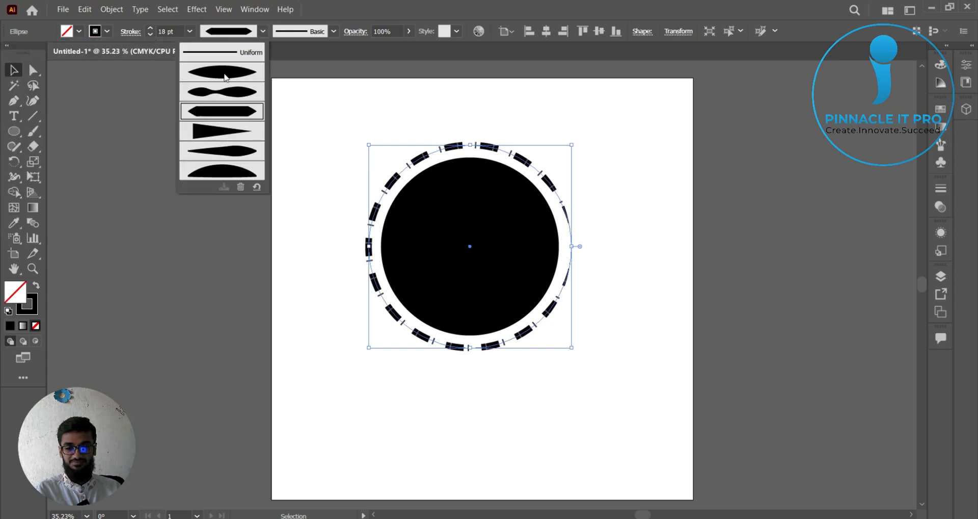
{"action": "left_click", "coordinate": [219, 55]}
{"action": "left_click", "coordinate": [315, 95]}
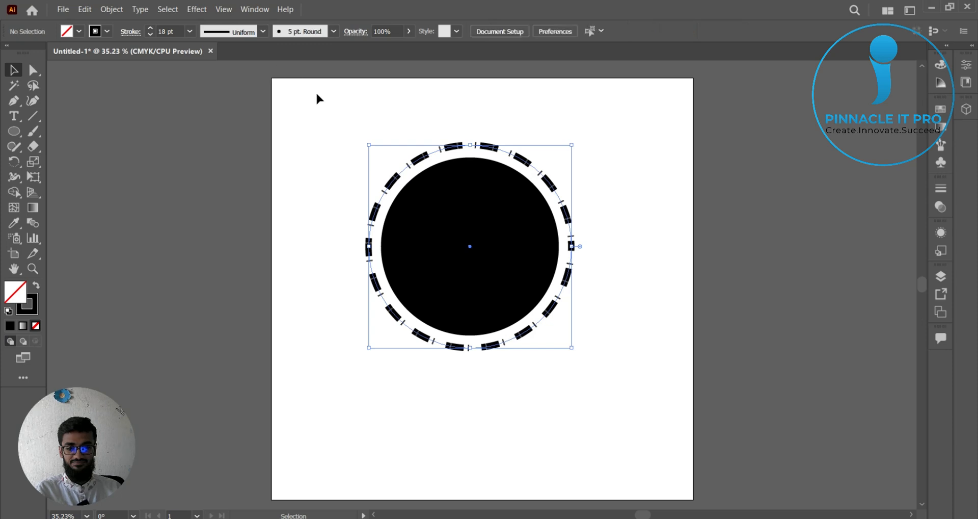
Step: Set the outer dashed circle's stroke to bevel join corners and round caps
{"action": "left_click", "coordinate": [393, 182]}
{"action": "left_click", "coordinate": [107, 33]}
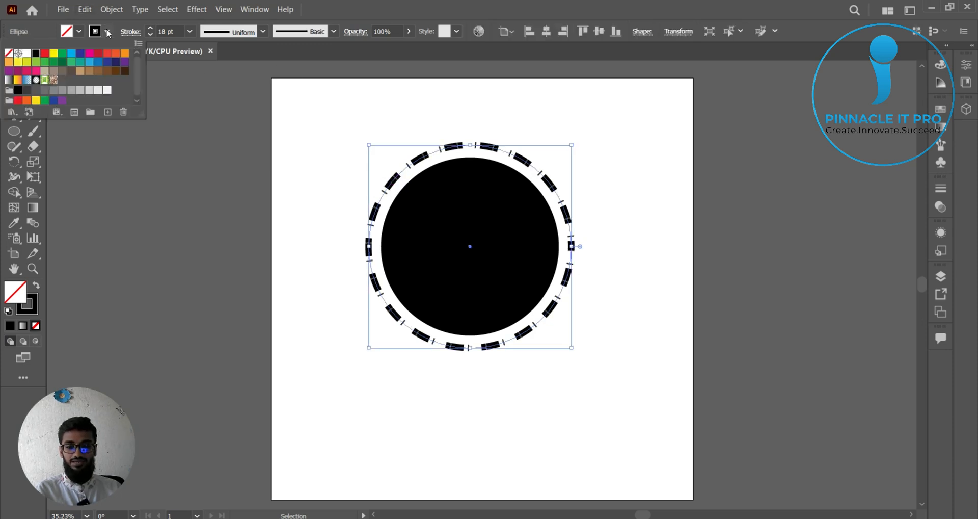
{"action": "left_click", "coordinate": [131, 33]}
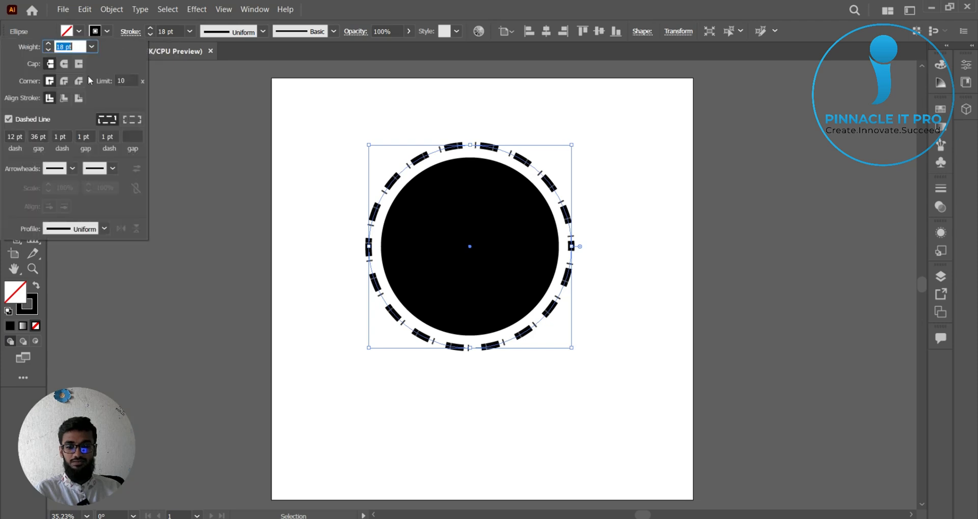
{"action": "left_click", "coordinate": [64, 83]}
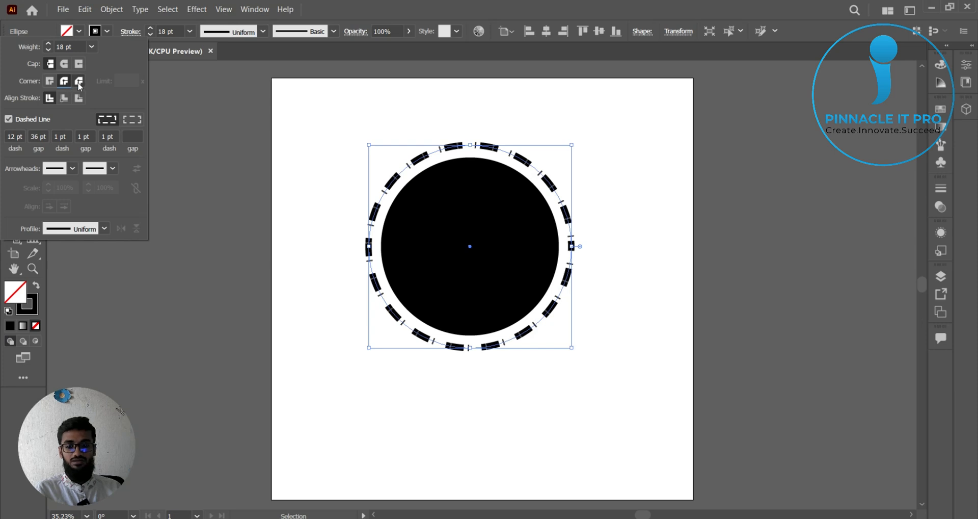
{"action": "left_click", "coordinate": [79, 83]}
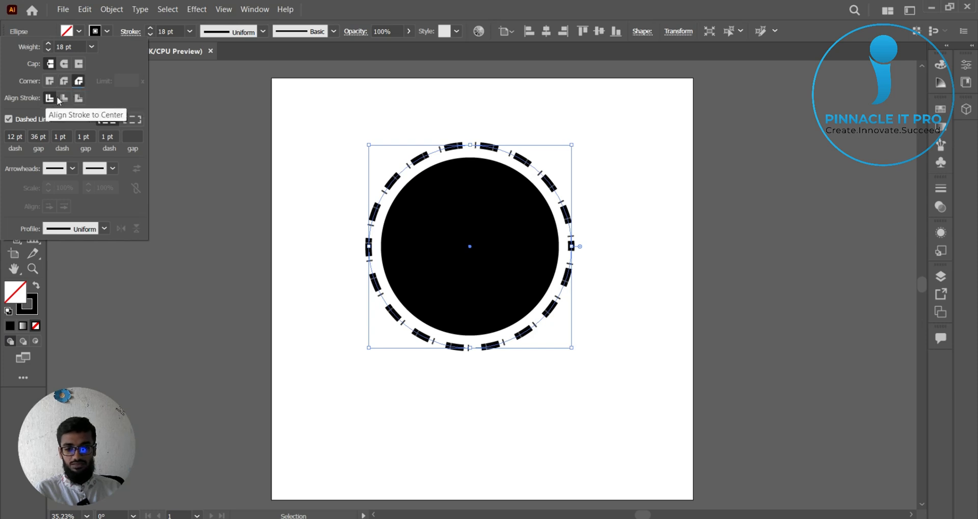
{"action": "left_click", "coordinate": [64, 65]}
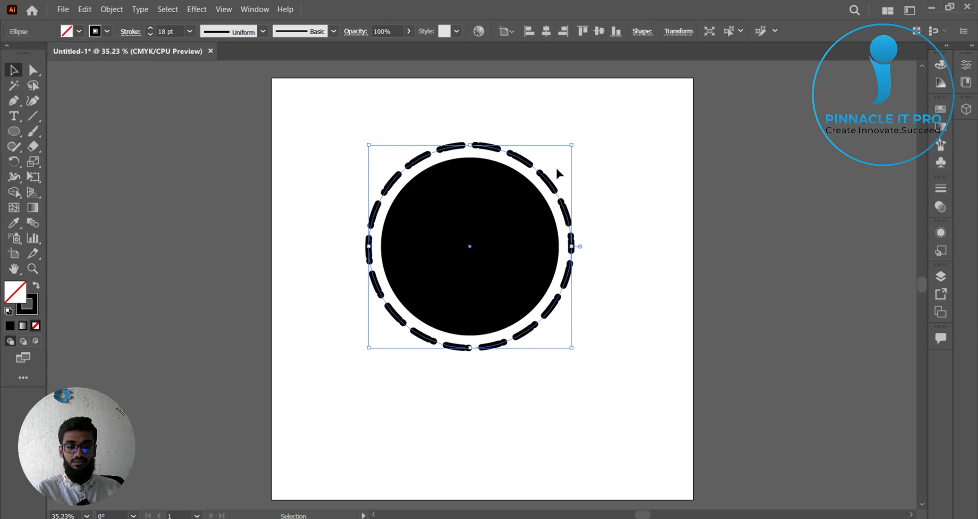
Step: Select the outer dashed circle and try butt, round and projecting caps on its stroke
{"action": "scroll", "coordinate": [556, 167], "scroll_direction": "up", "scroll_amount": 3}
{"action": "left_click", "coordinate": [572, 216]}
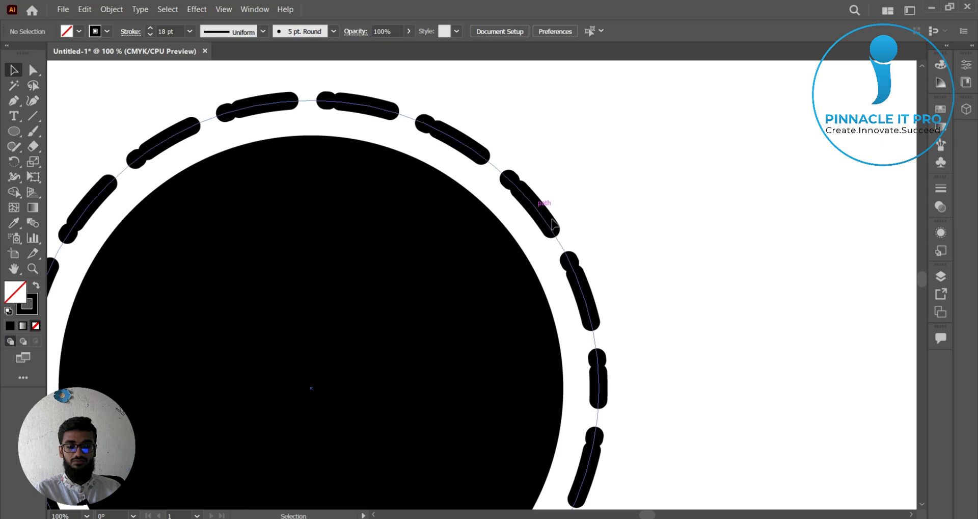
{"action": "left_click", "coordinate": [544, 205]}
{"action": "left_click", "coordinate": [92, 32]}
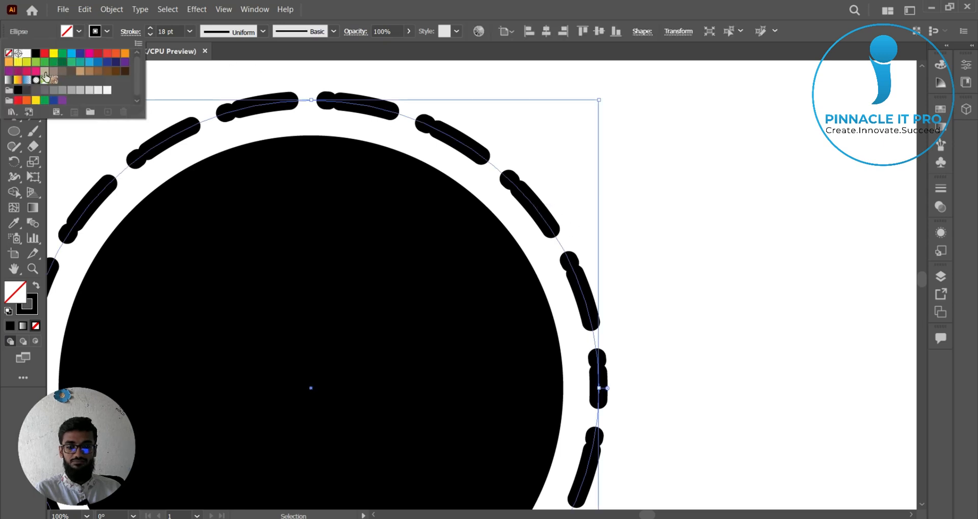
{"action": "left_click", "coordinate": [127, 32]}
{"action": "left_click", "coordinate": [50, 63]}
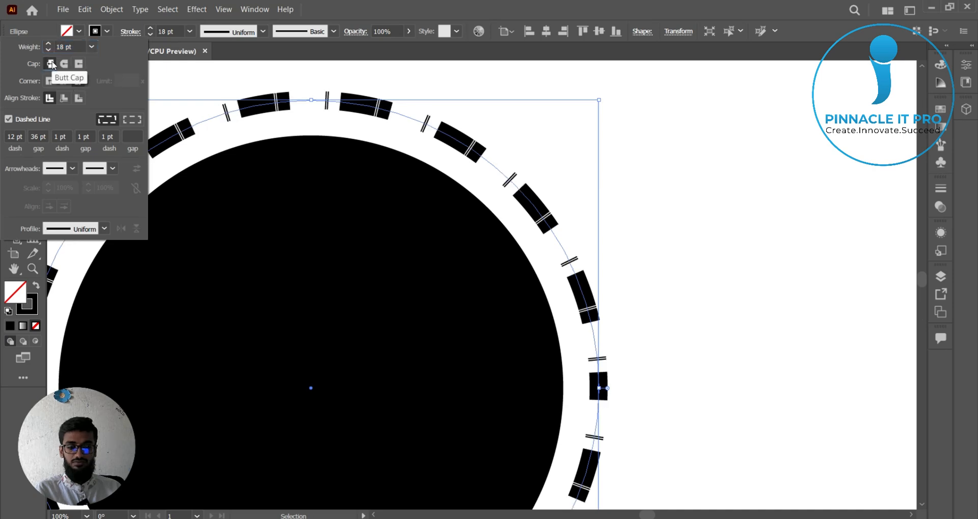
{"action": "left_click", "coordinate": [64, 63]}
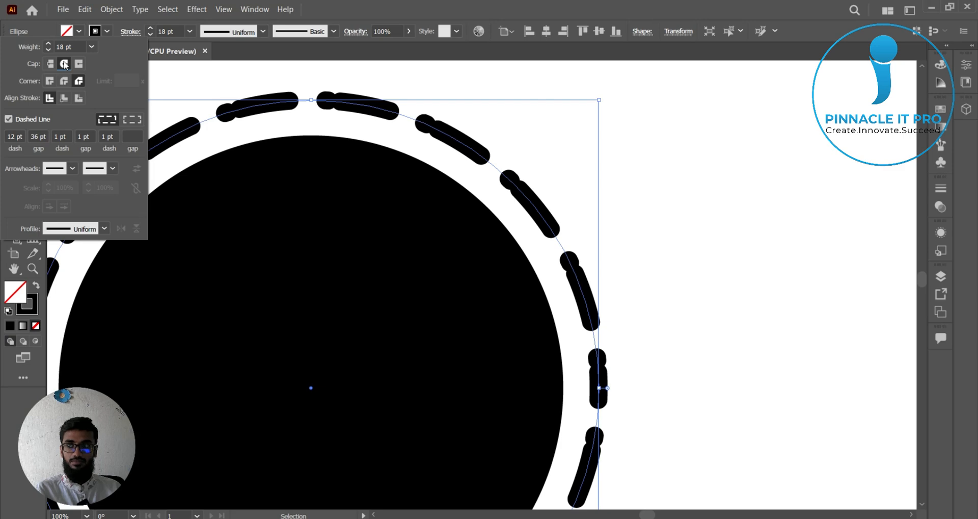
{"action": "left_click", "coordinate": [79, 64]}
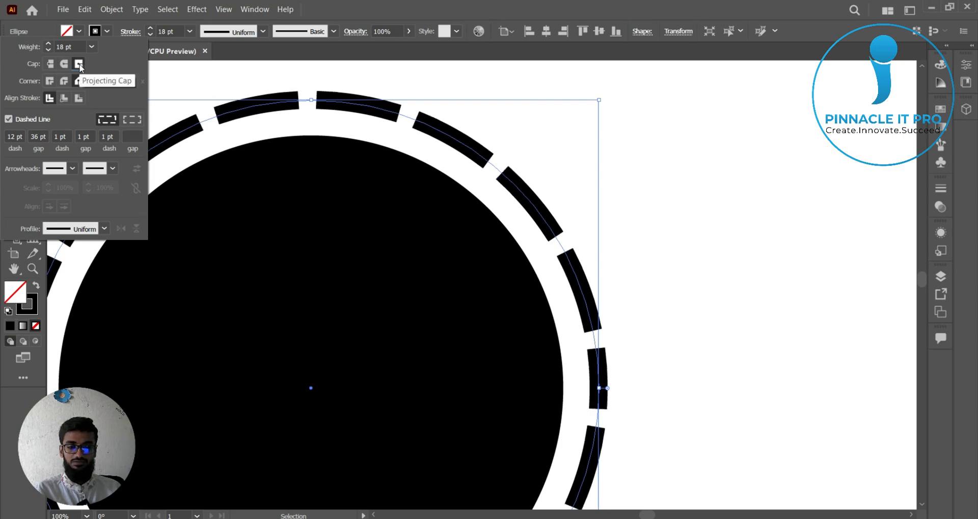
{"action": "key", "text": "Escape"}
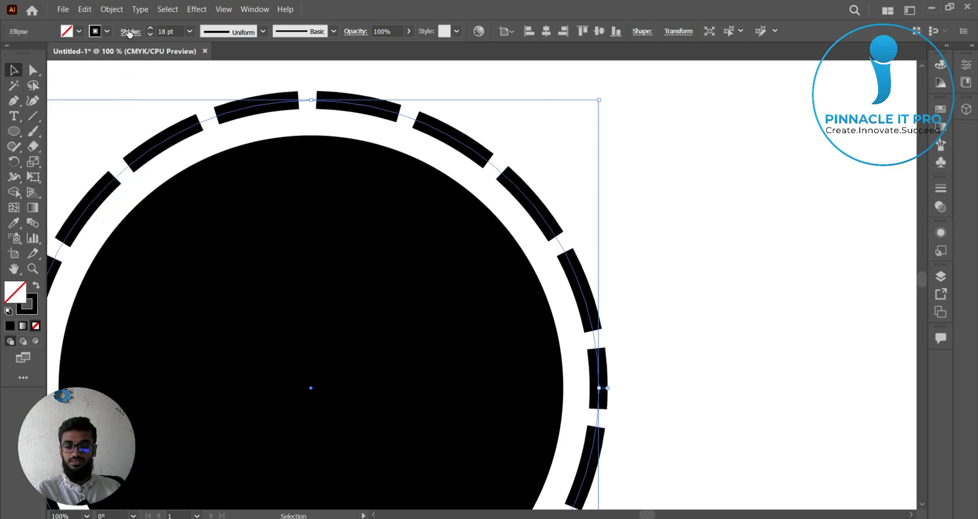
Step: Set the outer dashed circle's stroke to round join corners and round caps, and deselect it
{"action": "left_click", "coordinate": [130, 32]}
{"action": "left_click", "coordinate": [50, 64]}
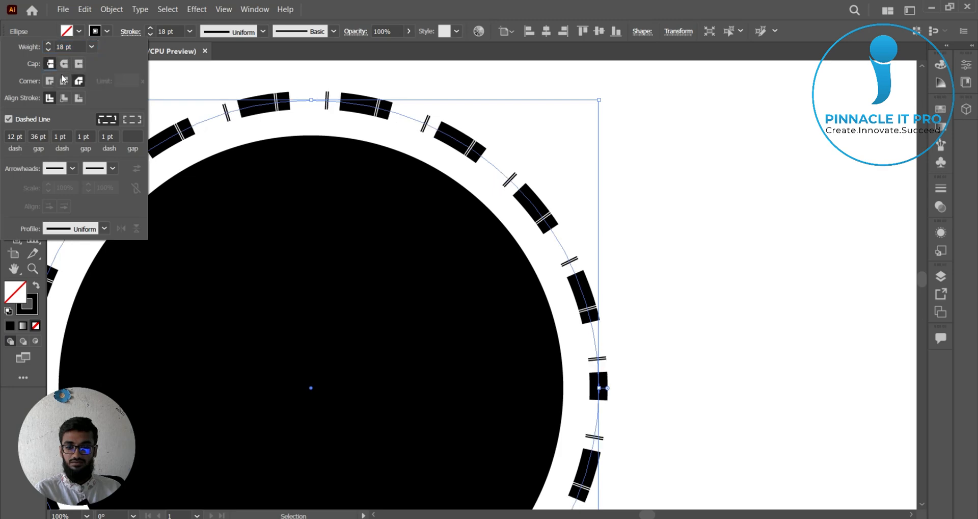
{"action": "left_click", "coordinate": [49, 81]}
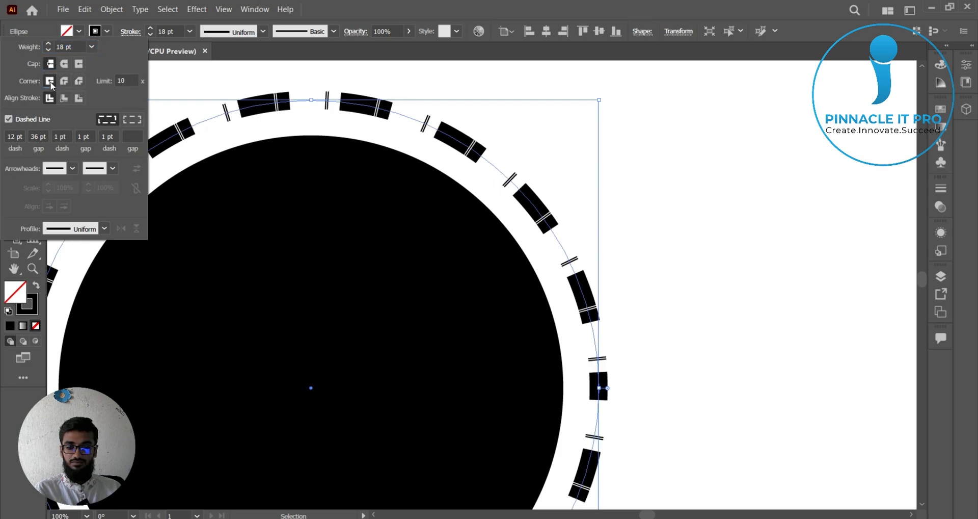
{"action": "left_click", "coordinate": [64, 83]}
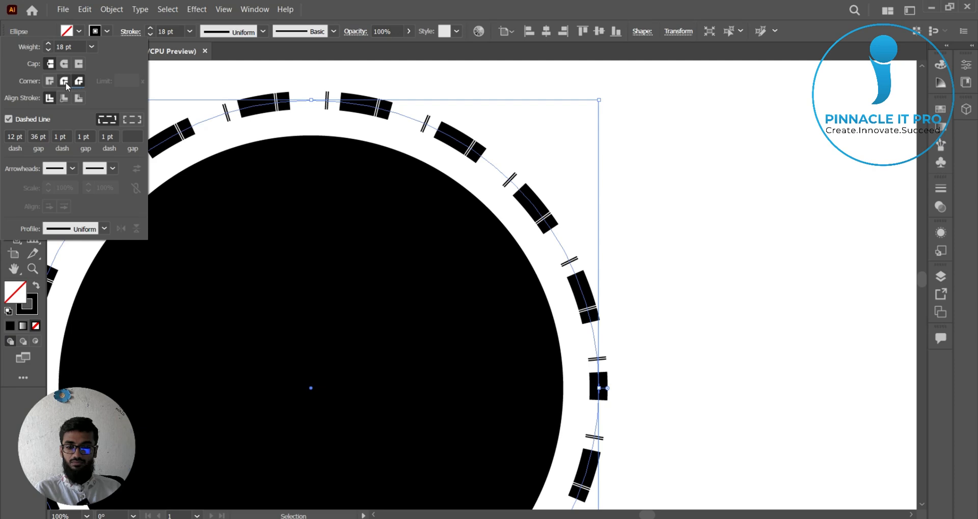
{"action": "left_click", "coordinate": [64, 64]}
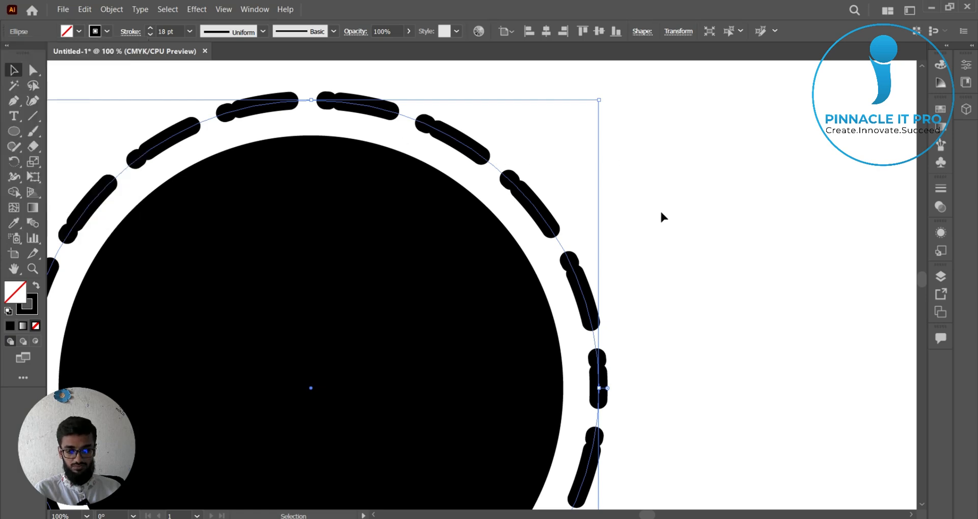
{"action": "key", "text": "ctrl+minus"}
{"action": "left_click", "coordinate": [651, 222]}
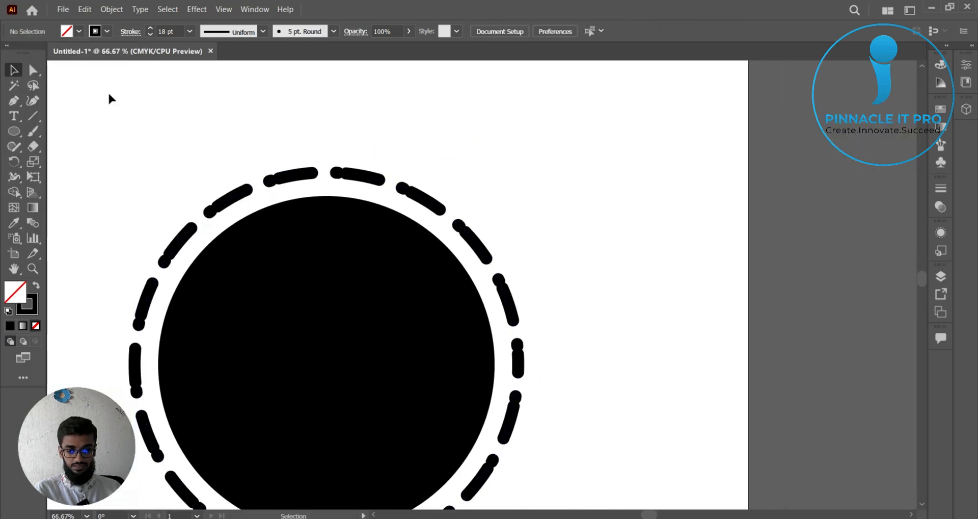
Step: Draw a horizontal line segment above and to the right of the dashed circle, and make its stroke solid instead of dashed
{"action": "left_click", "coordinate": [32, 114]}
{"action": "left_click_drag", "start_coordinate": [599, 110], "coordinate": [638, 106]}
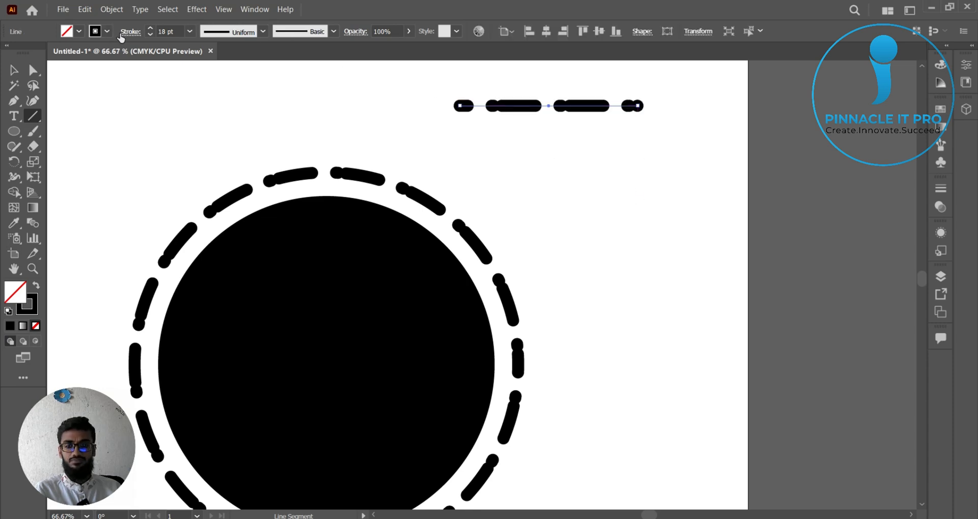
{"action": "left_click", "coordinate": [128, 32]}
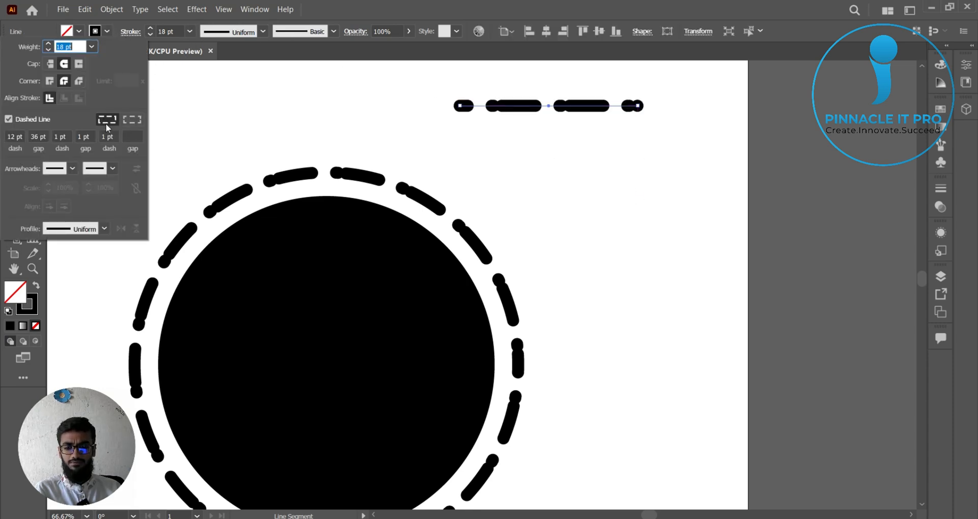
{"action": "left_click", "coordinate": [9, 118]}
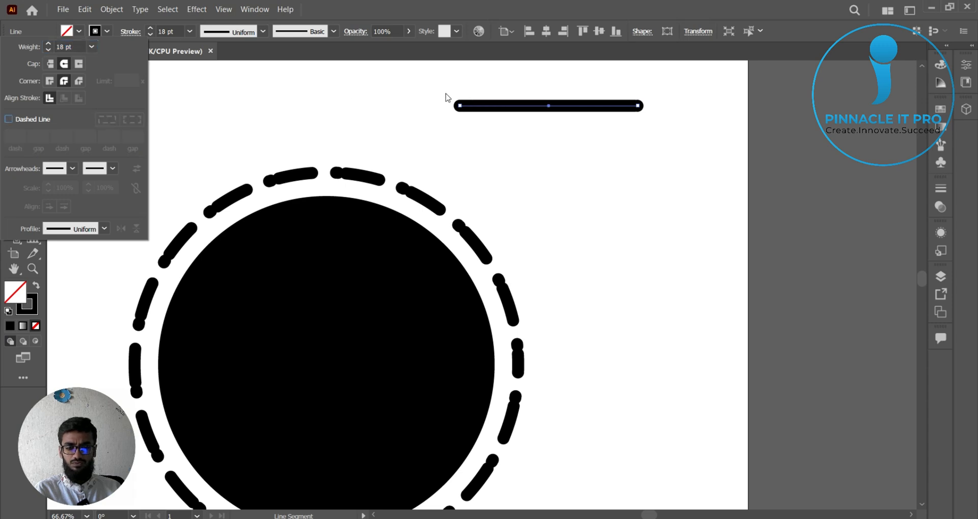
Step: Try the miter join on the horizontal line's stroke and return it to round join
{"action": "left_click", "coordinate": [52, 82]}
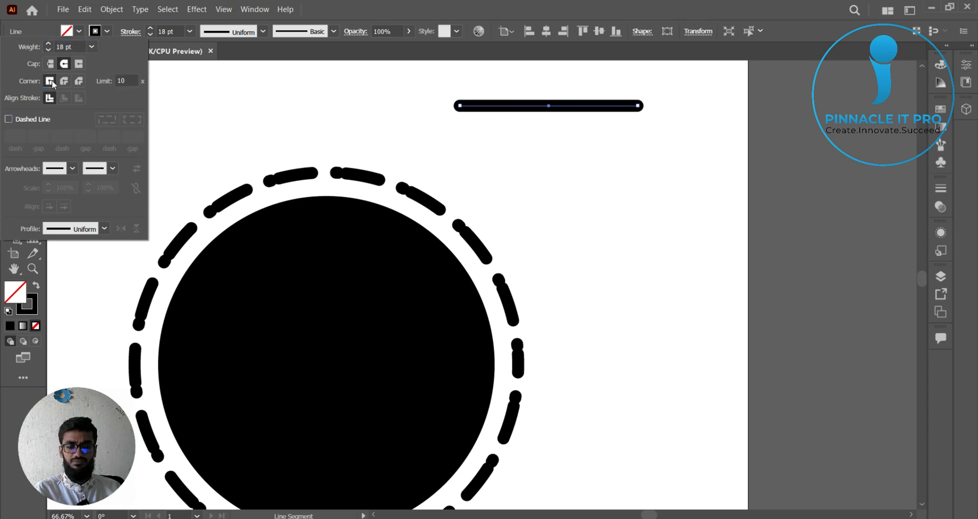
{"action": "left_click", "coordinate": [64, 81]}
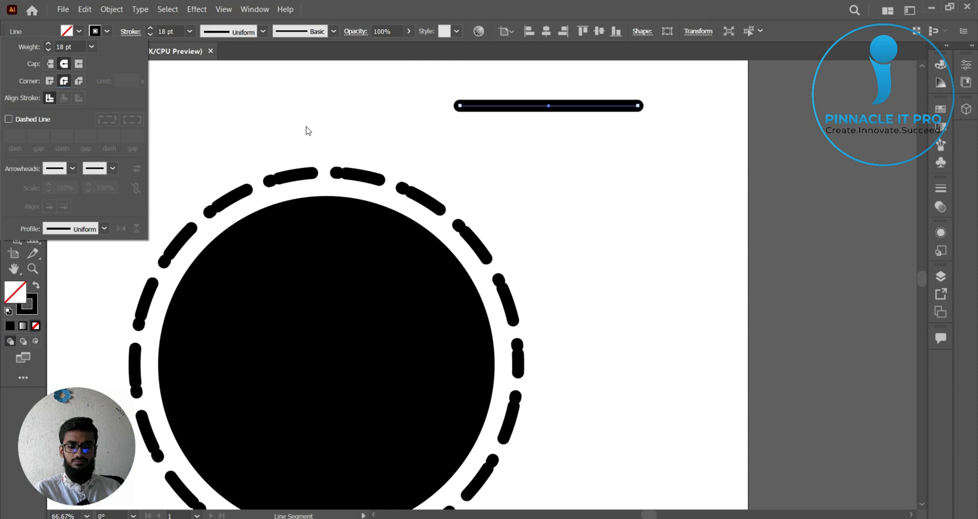
{"action": "scroll", "coordinate": [572, 199], "scroll_direction": "up", "scroll_amount": 2}
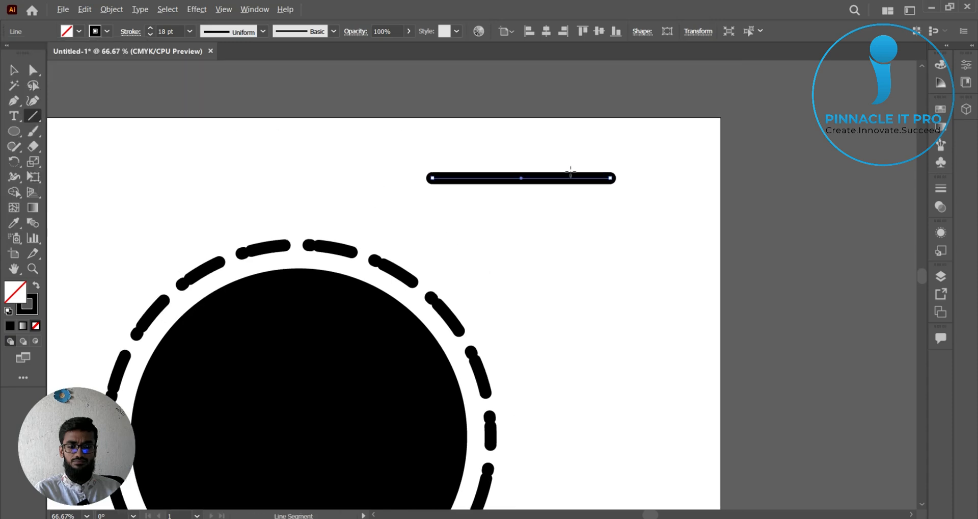
{"action": "scroll", "coordinate": [570, 175], "scroll_direction": "up", "scroll_amount": 3}
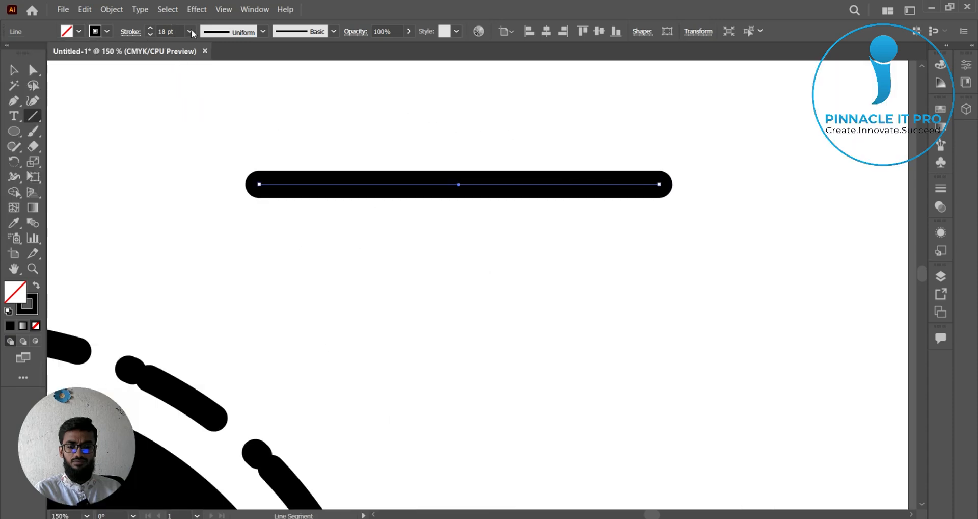
{"action": "left_click", "coordinate": [245, 31]}
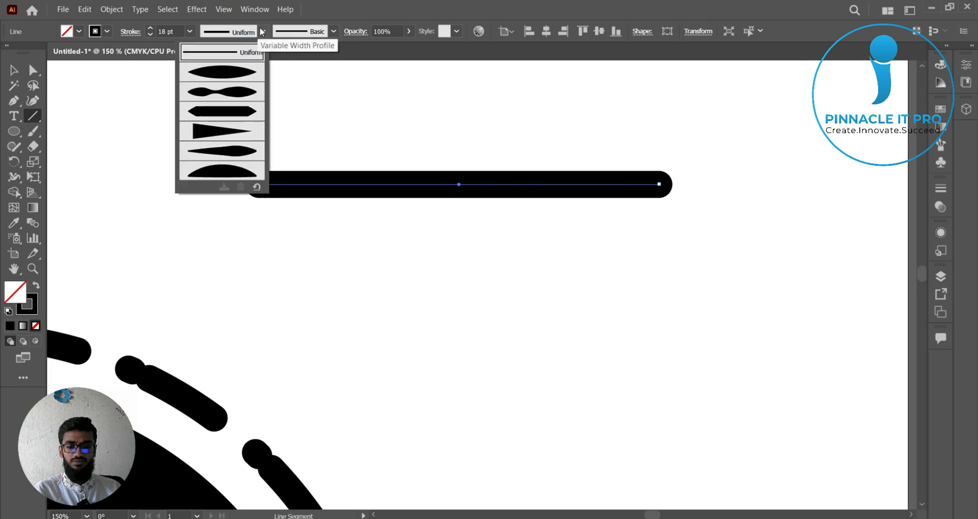
{"action": "left_click", "coordinate": [223, 33]}
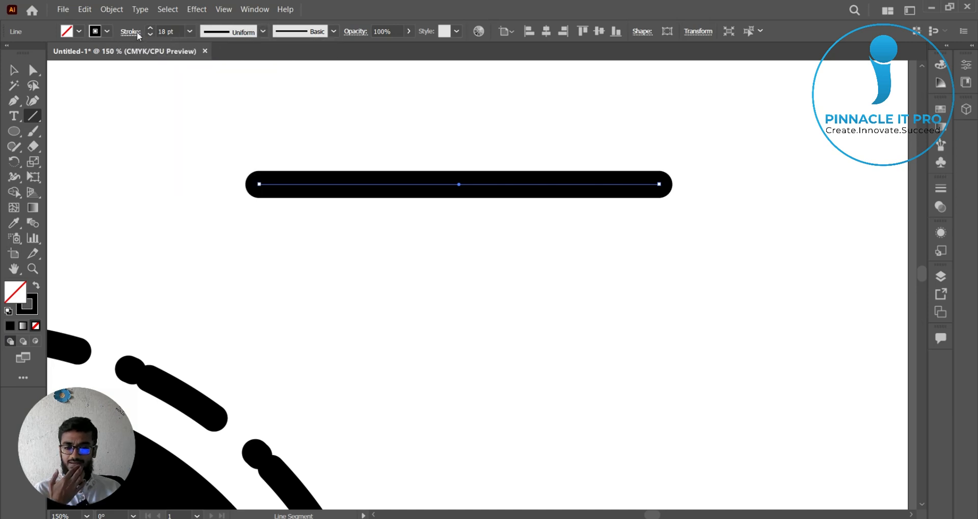
Step: Set the horizontal line's stroke to butt caps and miter join corners
{"action": "left_click", "coordinate": [130, 32]}
{"action": "left_click", "coordinate": [50, 63]}
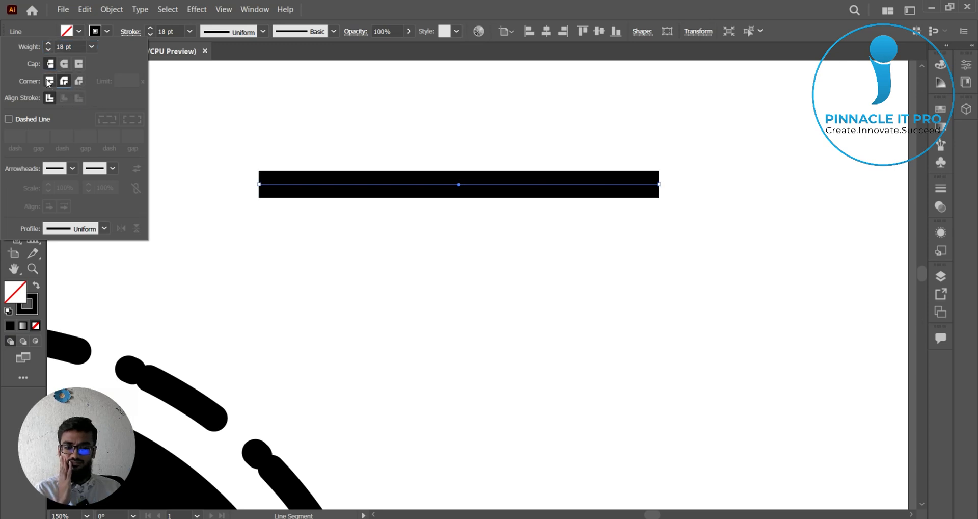
{"action": "left_click", "coordinate": [64, 82]}
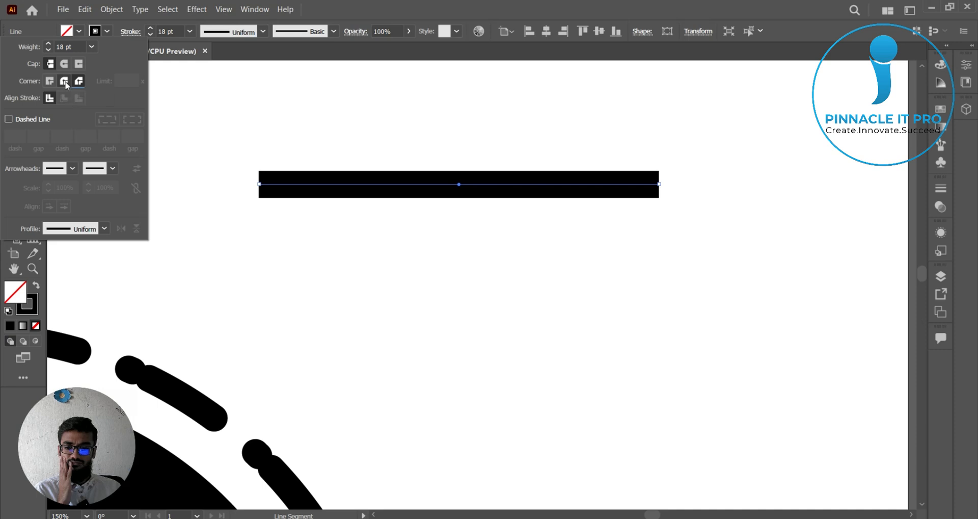
{"action": "left_click", "coordinate": [50, 81]}
{"action": "left_click", "coordinate": [50, 81]}
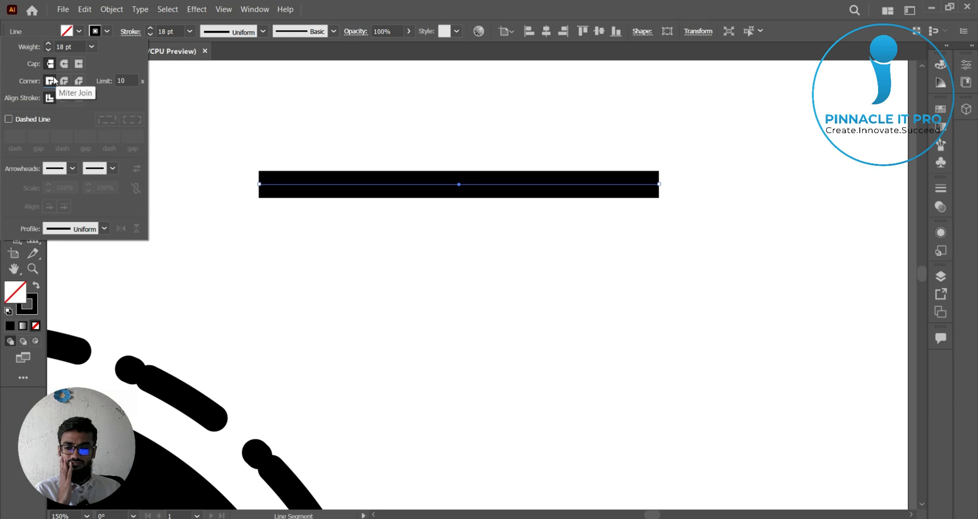
{"action": "left_click", "coordinate": [63, 81]}
{"action": "left_click", "coordinate": [50, 82]}
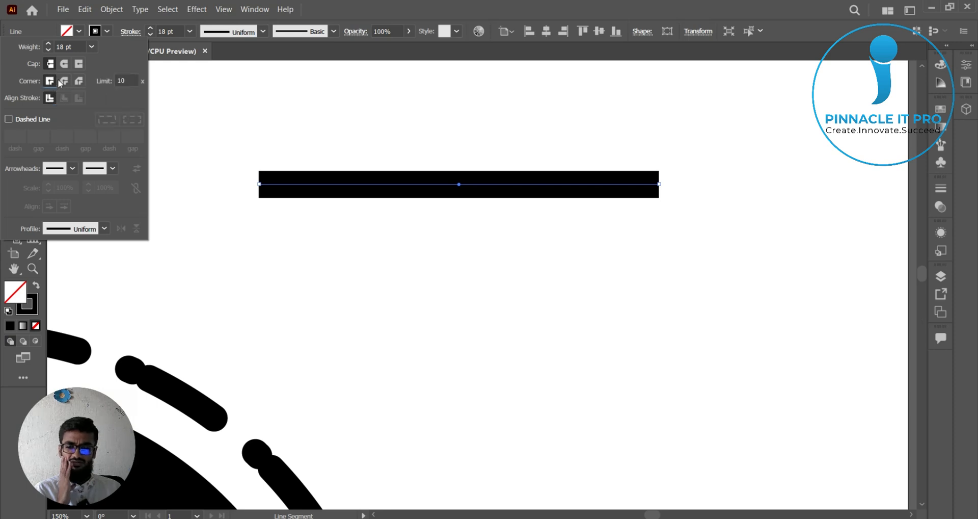
Step: Set the miter limit of the horizontal line's stroke to 26
{"action": "left_click", "coordinate": [127, 80]}
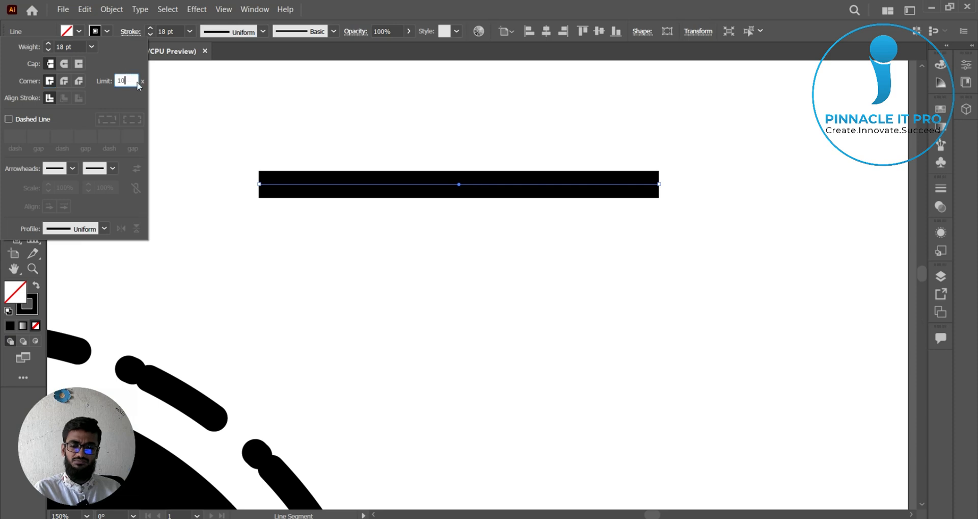
{"action": "key", "text": "Up"}
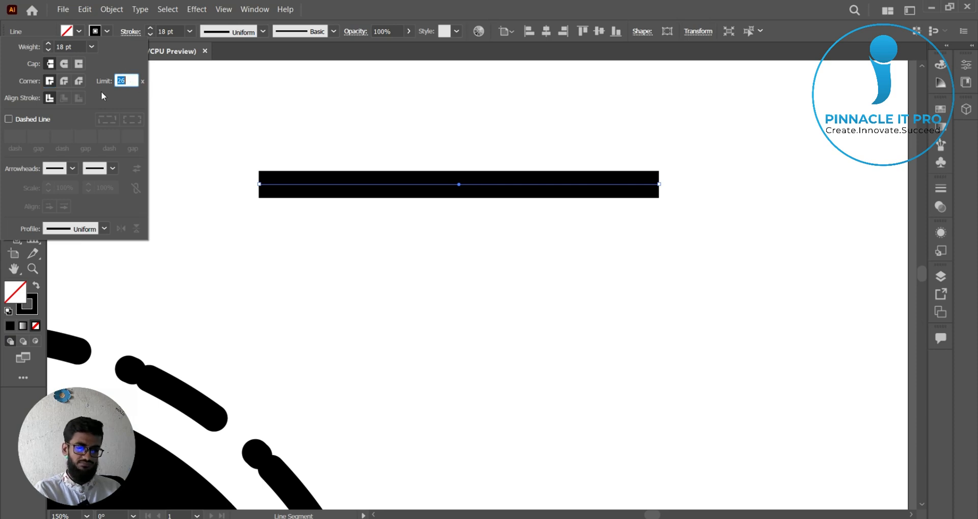
{"action": "type", "text": "26"}
{"action": "key", "text": "Return"}
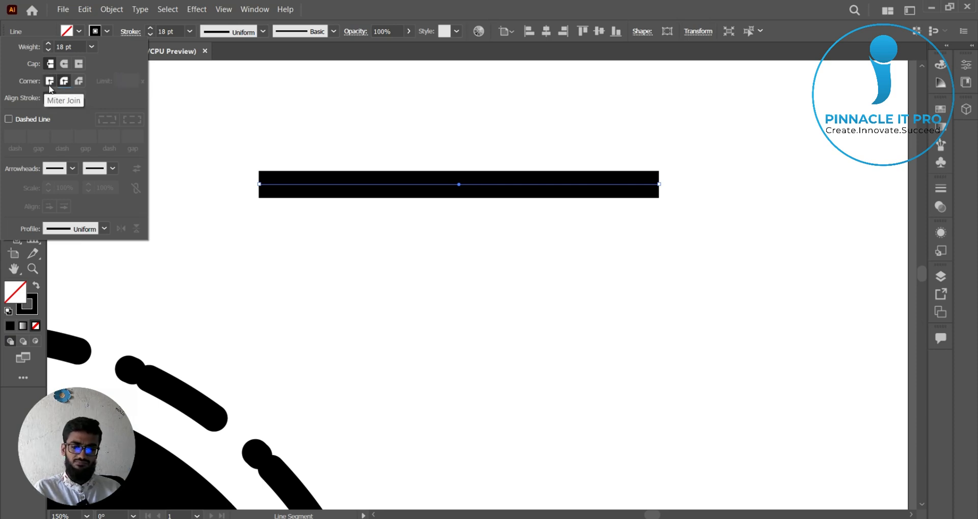
Step: Try the round and bevel joins on the horizontal line and return its corners to miter join
{"action": "left_click", "coordinate": [66, 83]}
{"action": "left_click", "coordinate": [79, 82]}
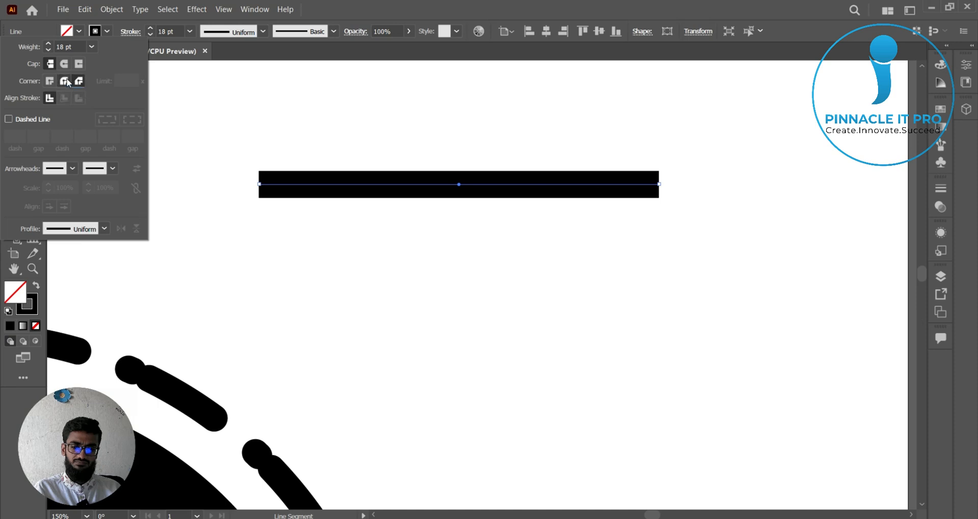
{"action": "left_click", "coordinate": [49, 81]}
{"action": "left_click", "coordinate": [234, 104]}
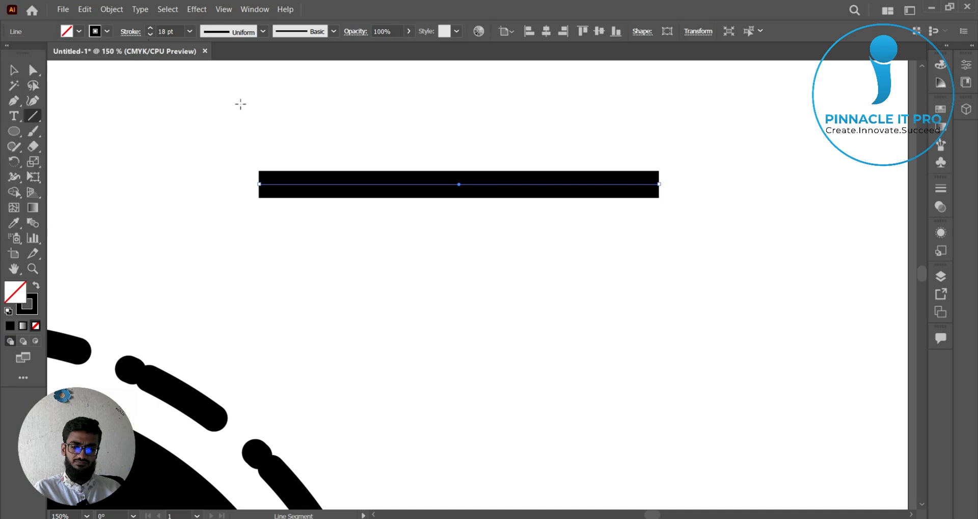
Step: Draw two slanted line segments below the horizontal line and a small square beyond its right end
{"action": "left_click_drag", "start_coordinate": [494, 286], "coordinate": [660, 416]}
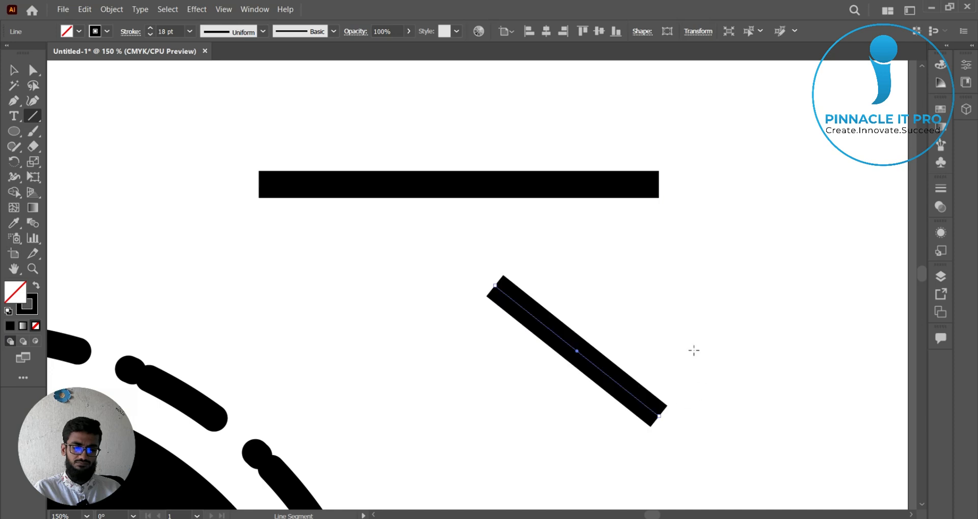
{"action": "left_click_drag", "start_coordinate": [675, 320], "coordinate": [746, 289]}
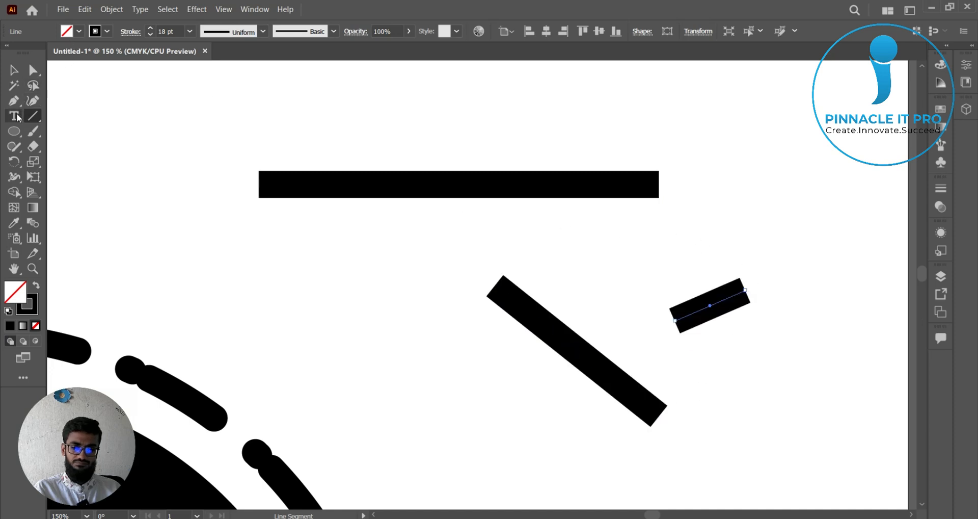
{"action": "left_click_drag", "start_coordinate": [14, 131], "coordinate": [66, 133]}
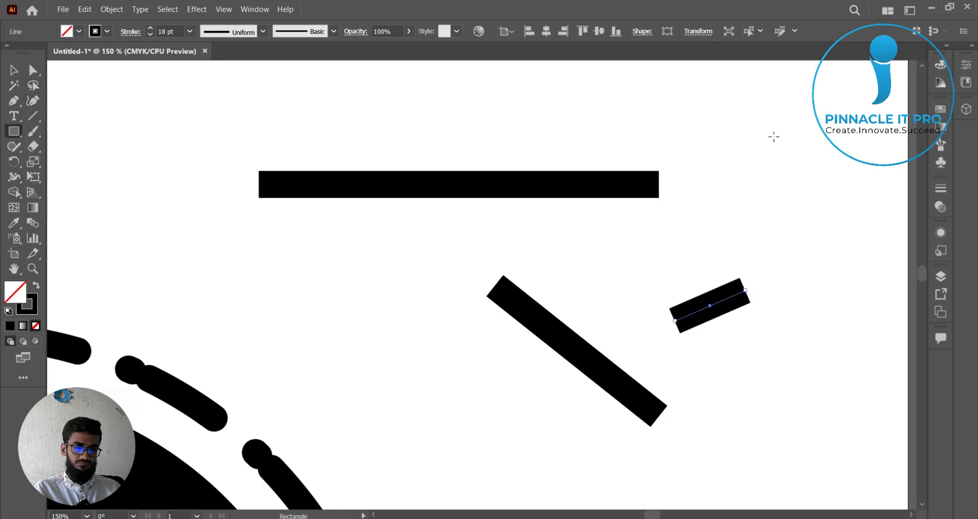
{"action": "mouse_move", "coordinate": [774, 137]}
{"action": "left_mouse_down"}
{"action": "mouse_move", "coordinate": [825, 188]}
{"action": "mouse_move", "coordinate": [810, 172]}
{"action": "left_mouse_up"}
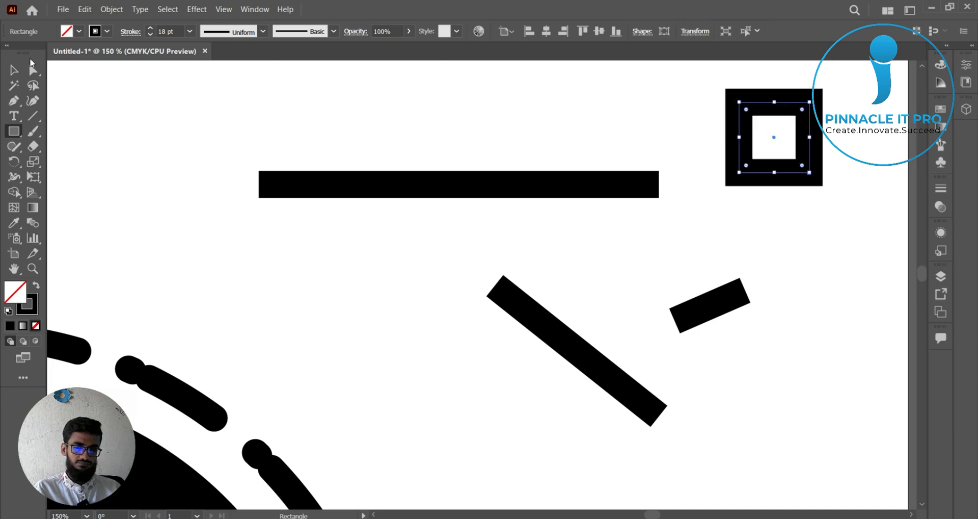
Step: Move the square beneath the left part of the horizontal line and round its corners as far as possible
{"action": "left_click", "coordinate": [13, 70]}
{"action": "left_click_drag", "start_coordinate": [775, 111], "coordinate": [459, 239]}
{"action": "left_click", "coordinate": [767, 188]}
{"action": "left_click_drag", "start_coordinate": [772, 176], "coordinate": [764, 184]}
{"action": "left_click_drag", "start_coordinate": [619, 253], "coordinate": [347, 304]}
{"action": "left_click", "coordinate": [399, 332]}
{"action": "left_click", "coordinate": [396, 312]}
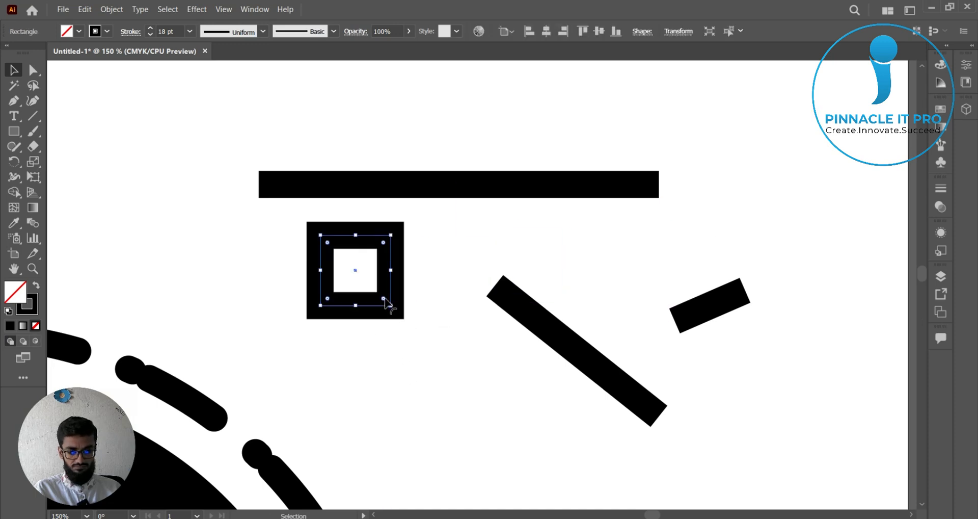
{"action": "left_click_drag", "start_coordinate": [384, 298], "coordinate": [361, 272]}
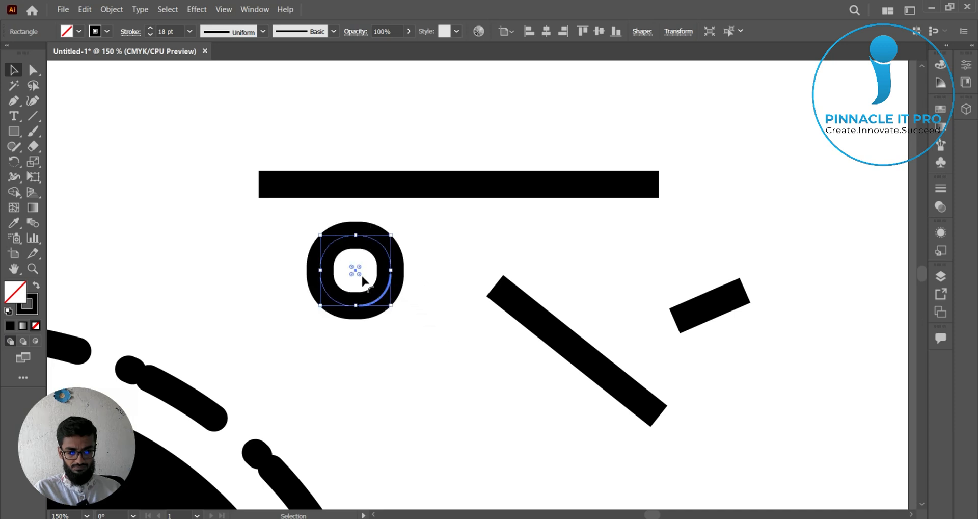
Step: Undo the corner rounding of the small square and stretch it wider and downward into an upright rectangle
{"action": "key", "text": "ctrl+z"}
{"action": "left_click", "coordinate": [415, 330]}
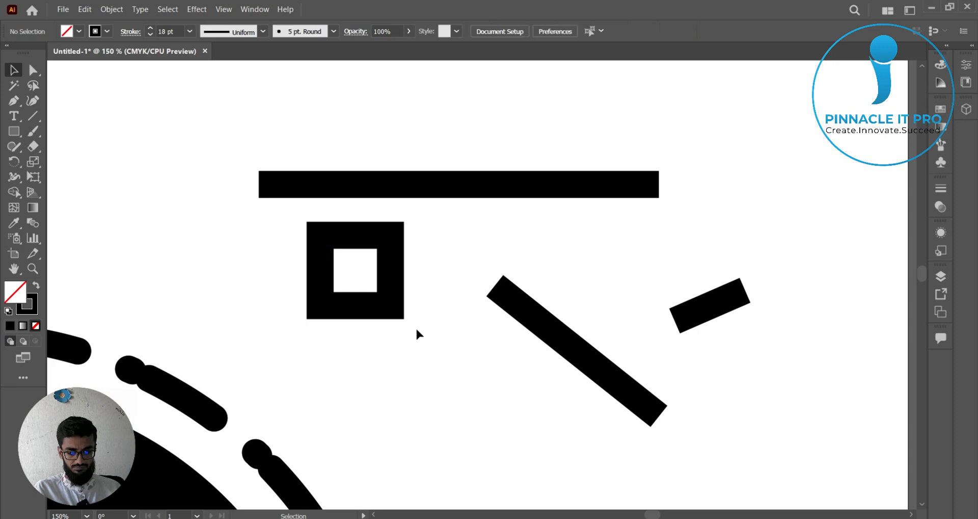
{"action": "left_click", "coordinate": [390, 305]}
{"action": "left_click_drag", "start_coordinate": [390, 305], "coordinate": [416, 354]}
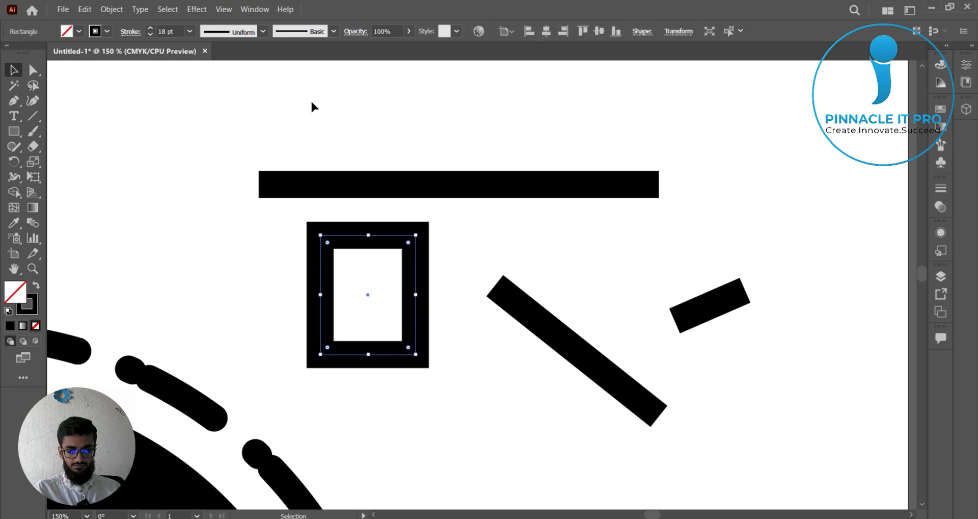
Step: Reduce the stroke weight of the upright rectangle to 3 pt
{"action": "left_click", "coordinate": [150, 34]}
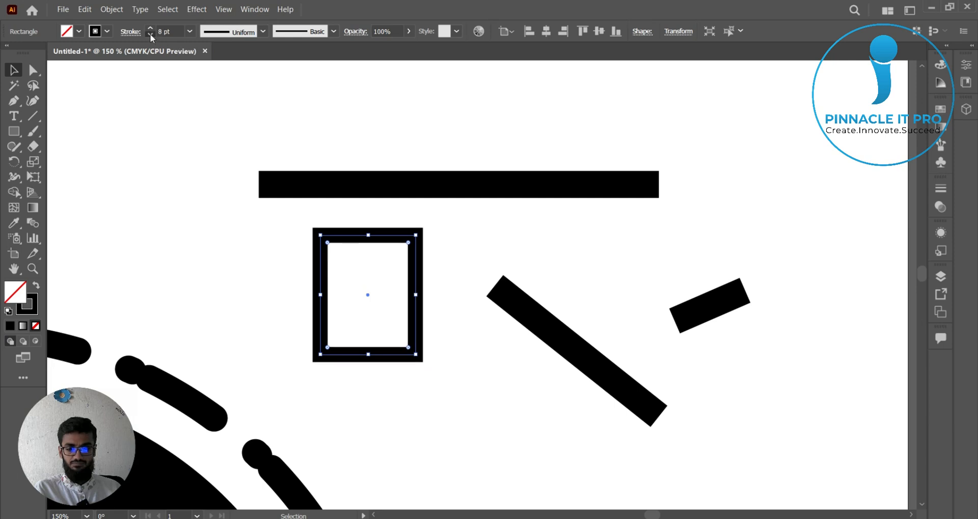
{"action": "left_click", "coordinate": [253, 266]}
{"action": "left_click", "coordinate": [321, 326]}
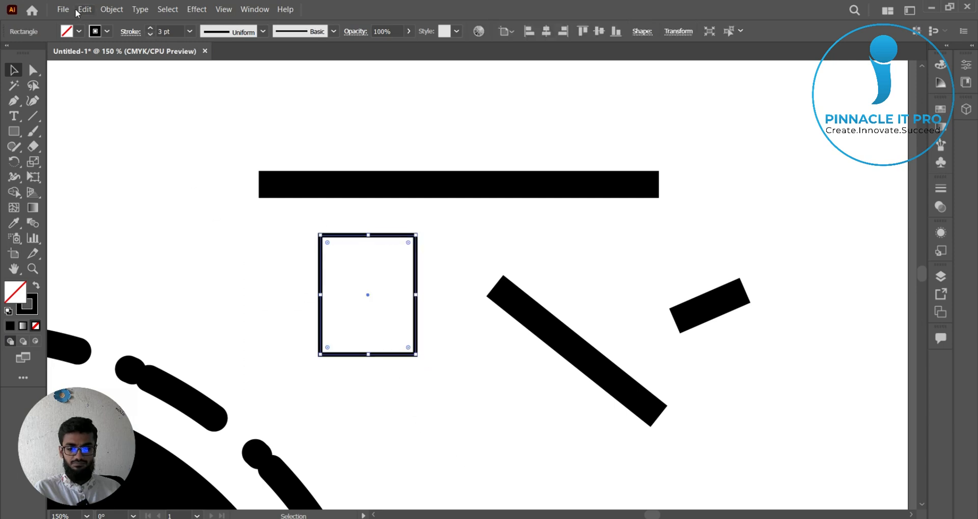
Step: Try the round join on the rectangle's 3 pt stroke and return its corners to miter join
{"action": "left_click", "coordinate": [131, 32]}
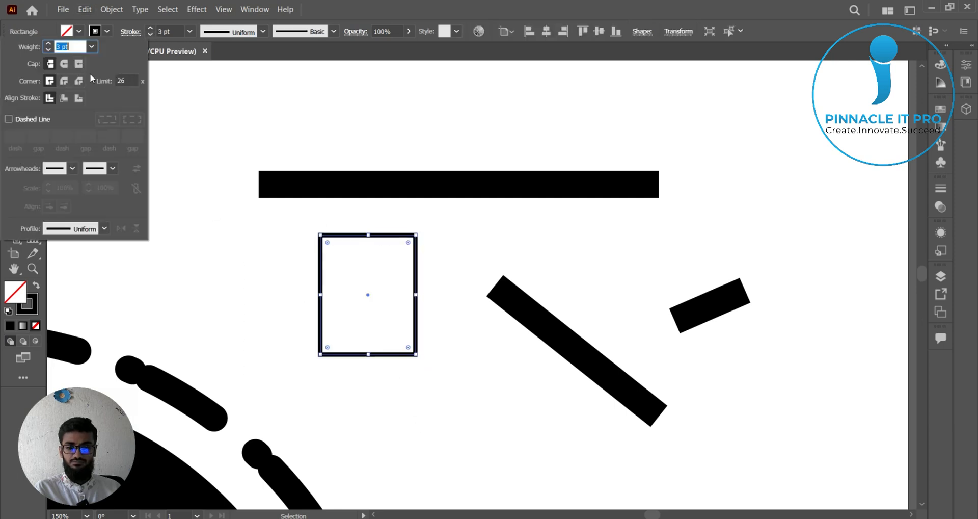
{"action": "left_click", "coordinate": [65, 82]}
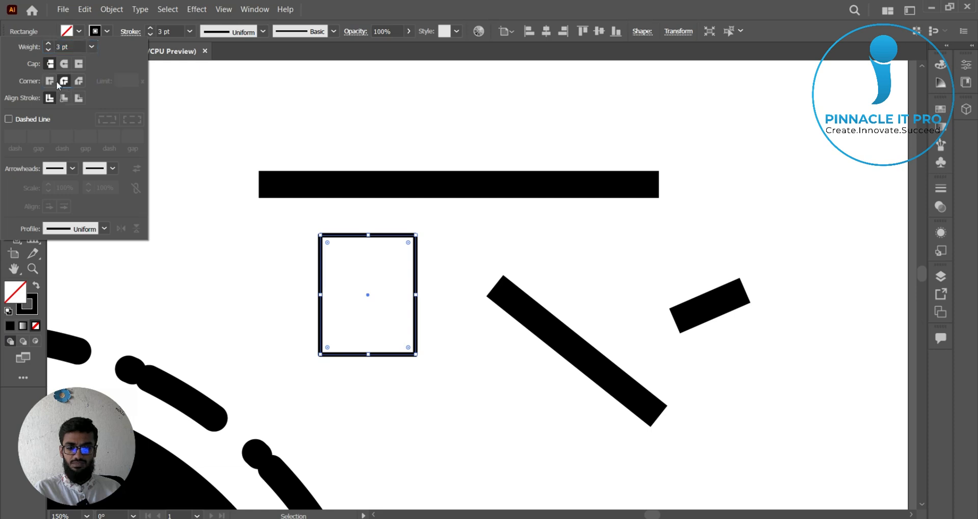
{"action": "left_click", "coordinate": [49, 81]}
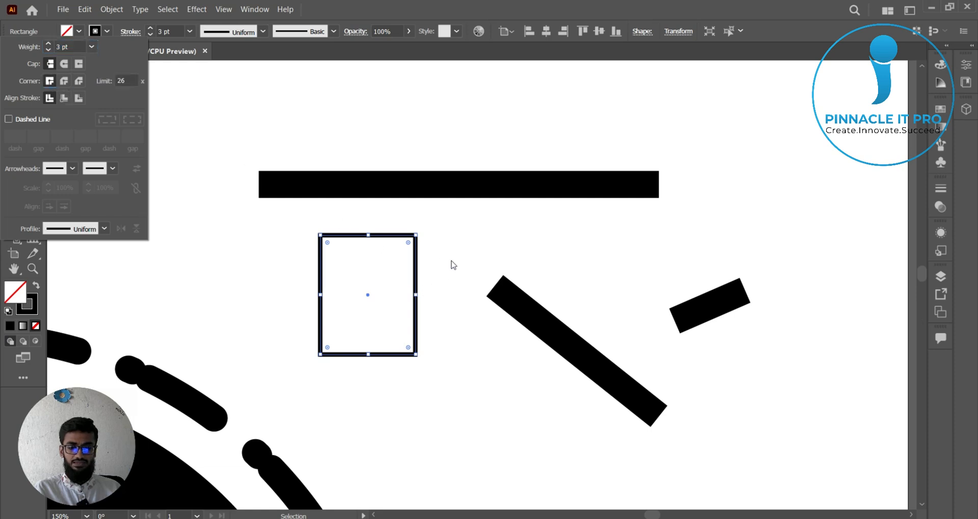
Step: Apply the round join to the corners of the rectangle's stroke and deselect it
{"action": "scroll", "coordinate": [393, 244], "scroll_direction": "up", "scroll_amount": 3}
{"action": "left_click", "coordinate": [505, 255]}
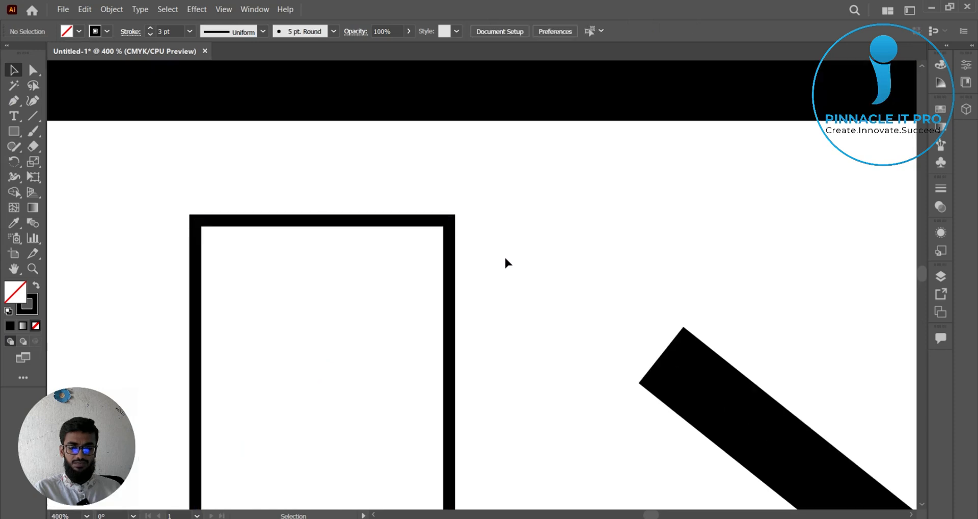
{"action": "left_click", "coordinate": [449, 229]}
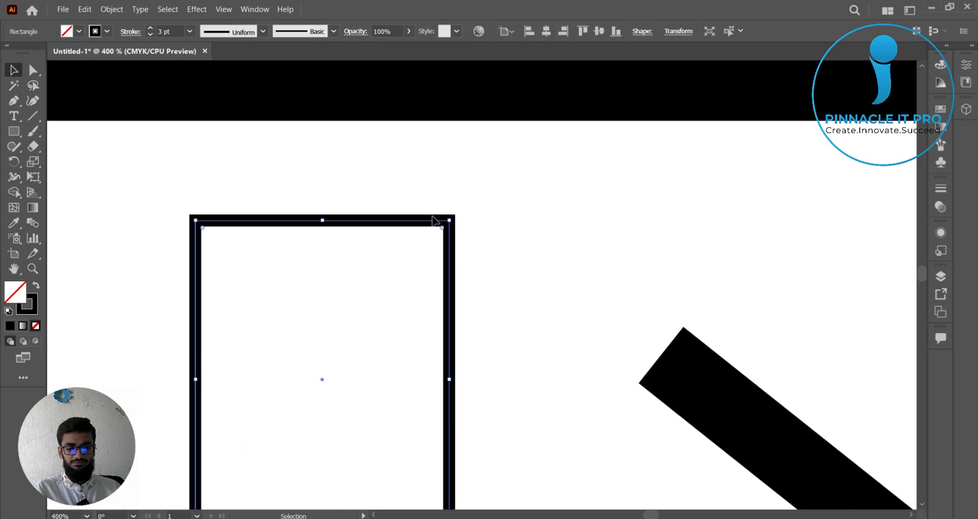
{"action": "left_click", "coordinate": [130, 32]}
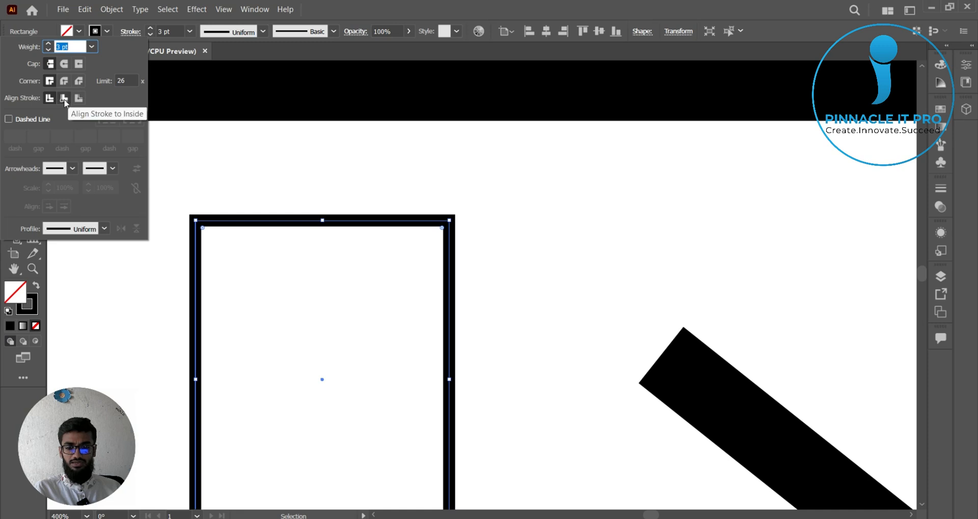
{"action": "left_click", "coordinate": [64, 82]}
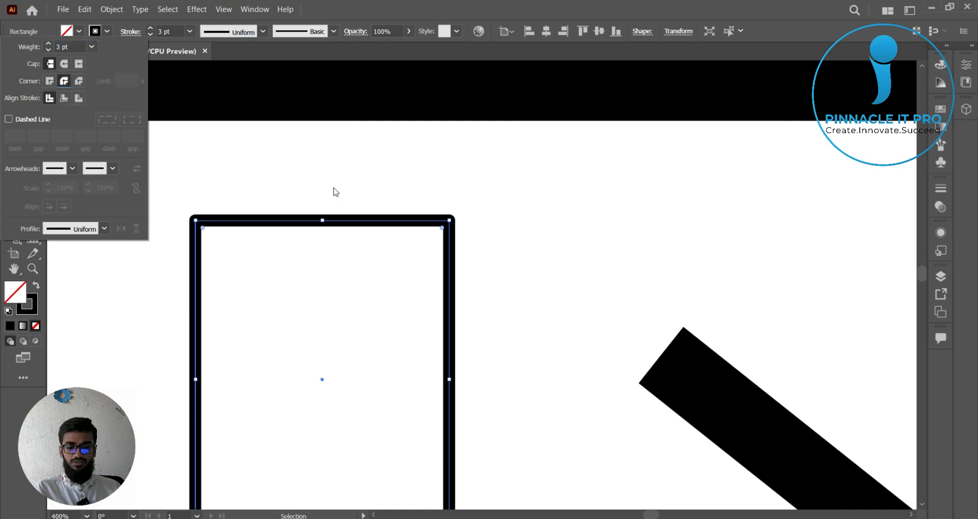
{"action": "left_click", "coordinate": [501, 292]}
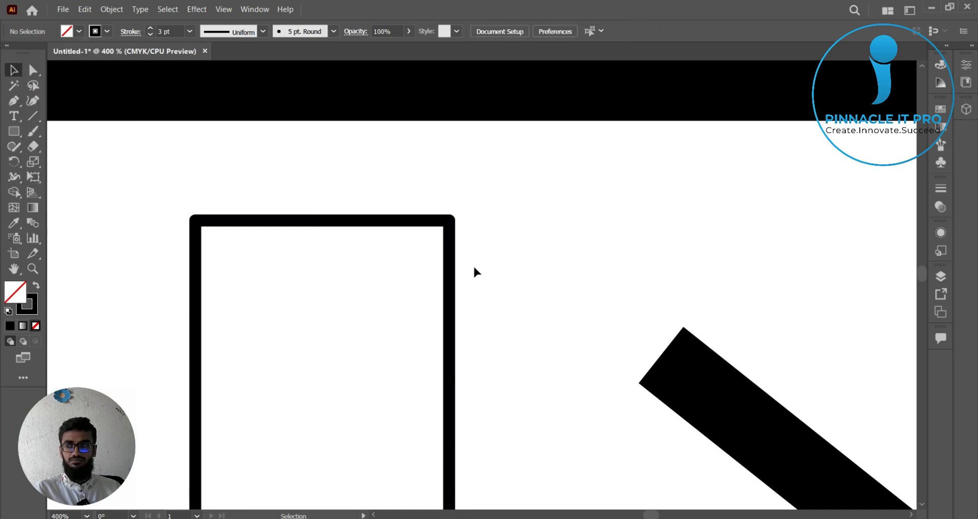
Step: Round the rectangle's path corners slightly with the live corner widget at its upper-right corner and deselect it
{"action": "scroll", "coordinate": [438, 224], "scroll_direction": "up", "scroll_amount": 3}
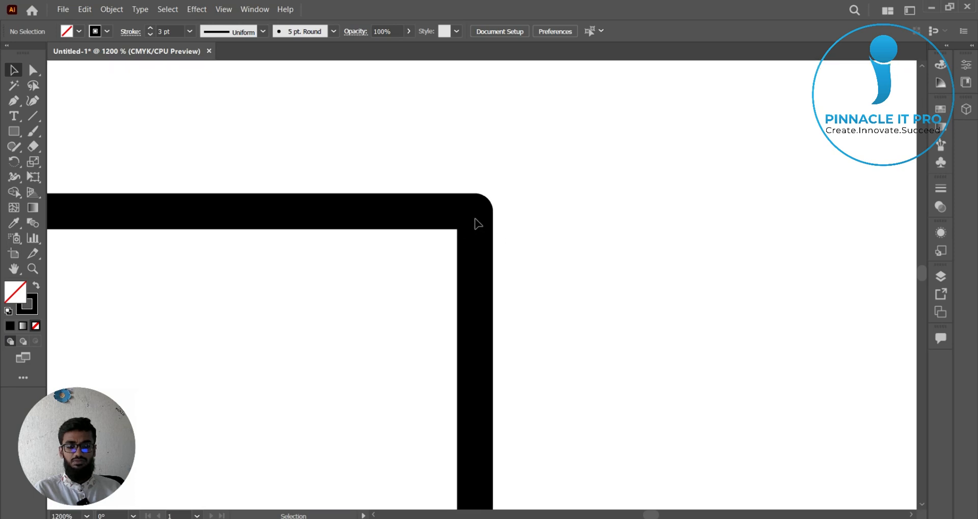
{"action": "left_click", "coordinate": [481, 213]}
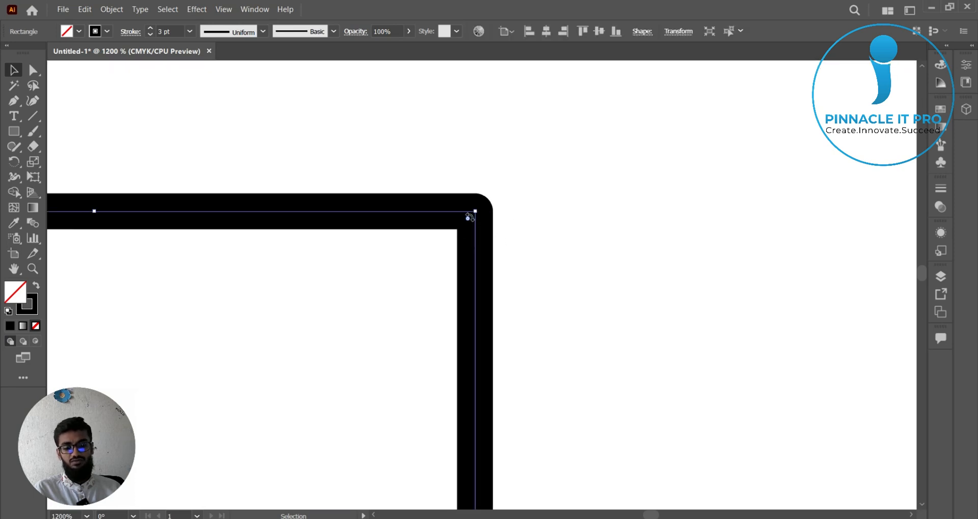
{"action": "left_click_drag", "start_coordinate": [468, 218], "coordinate": [548, 265]}
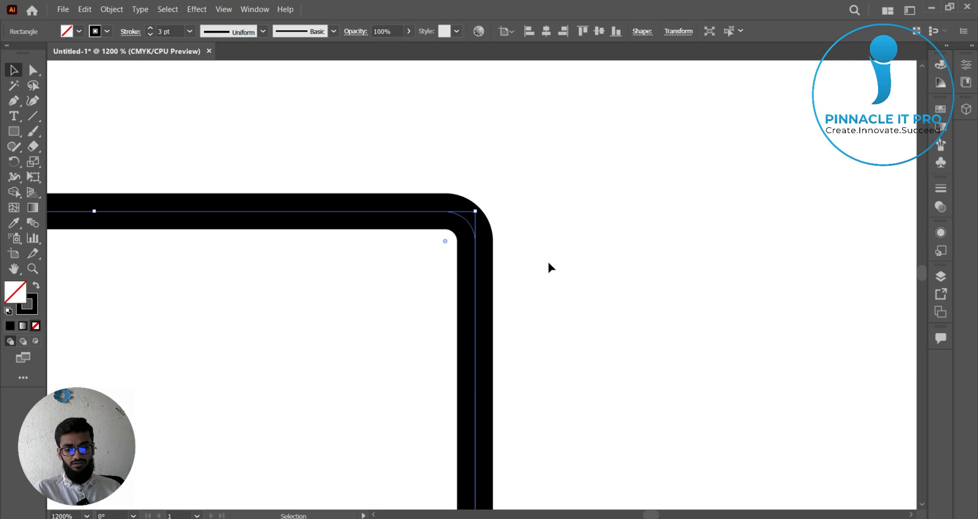
{"action": "key", "text": "ctrl+minus"}
{"action": "left_click", "coordinate": [558, 268]}
{"action": "key", "text": "ctrl+minus"}
{"action": "key", "text": "ctrl+minus"}
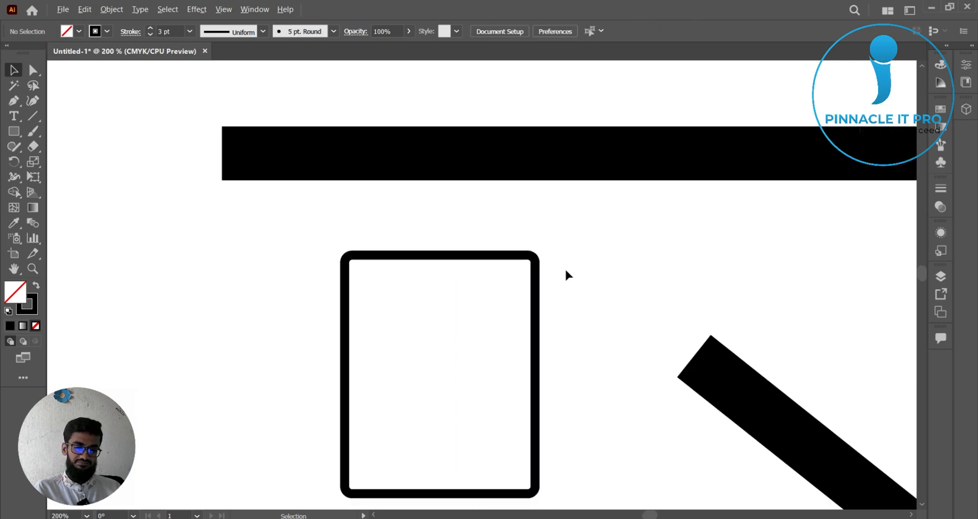
{"action": "key", "text": "ctrl+minus"}
Step: Select the rectangle and review its corner join choices in the stroke options, including the bevel join
{"action": "left_click_drag", "start_coordinate": [440, 246], "coordinate": [601, 363]}
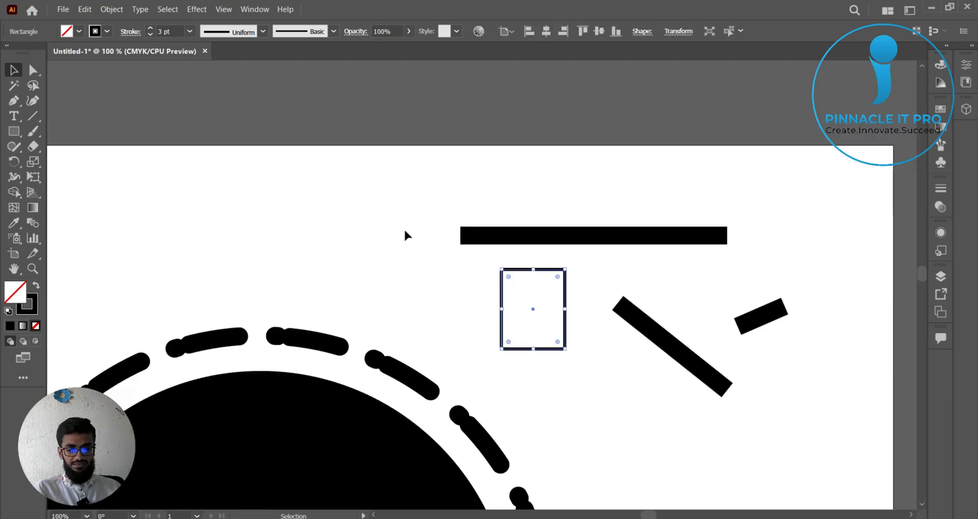
{"action": "left_click", "coordinate": [130, 31]}
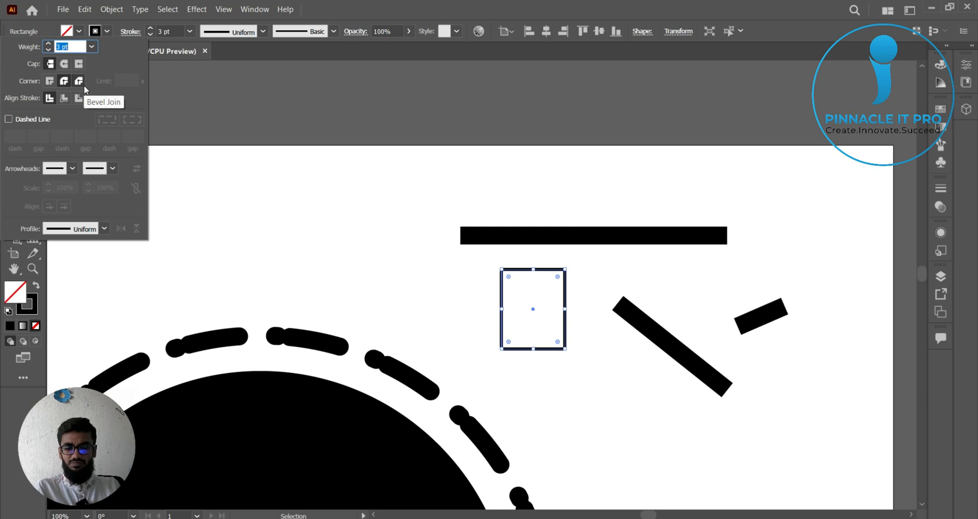
{"action": "left_click", "coordinate": [193, 187]}
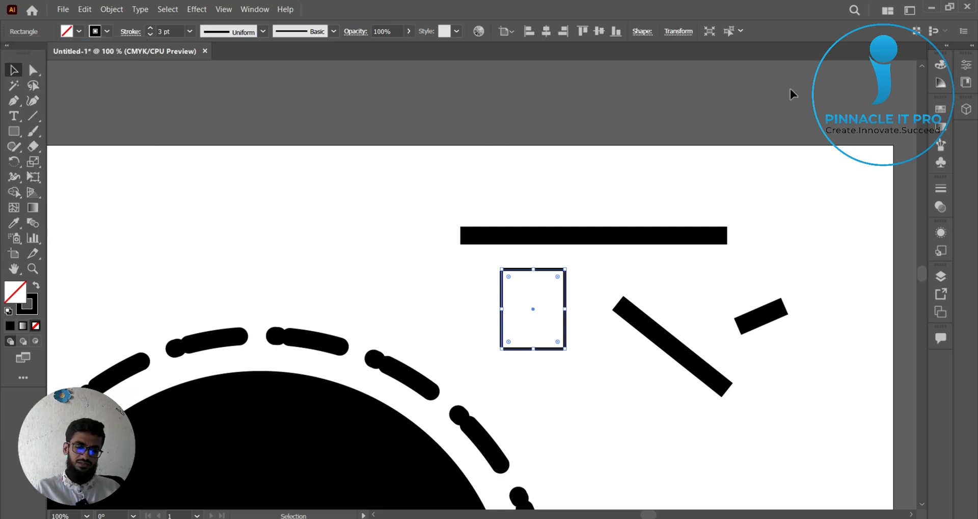